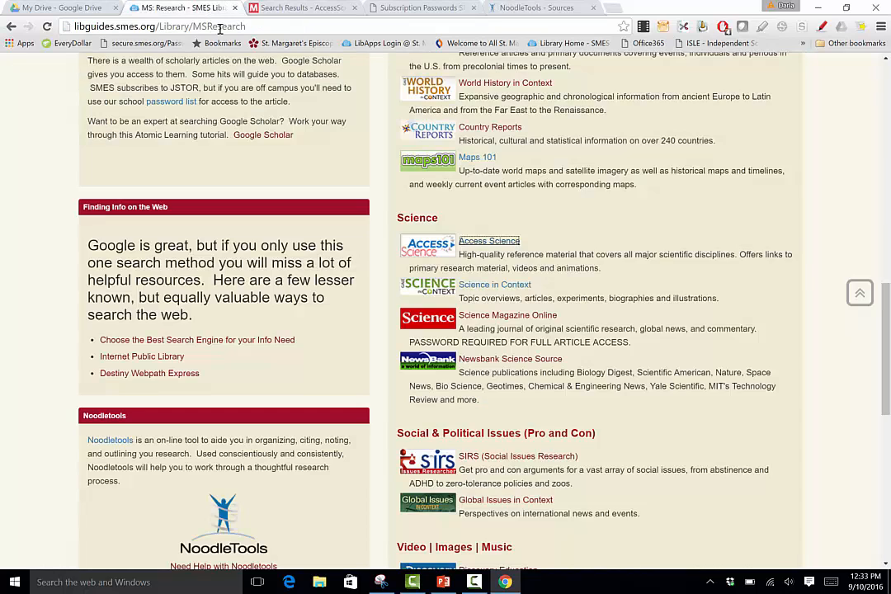
Switch to NoodleTools and set the new citation's source location to Database.
click(179, 9)
click(514, 10)
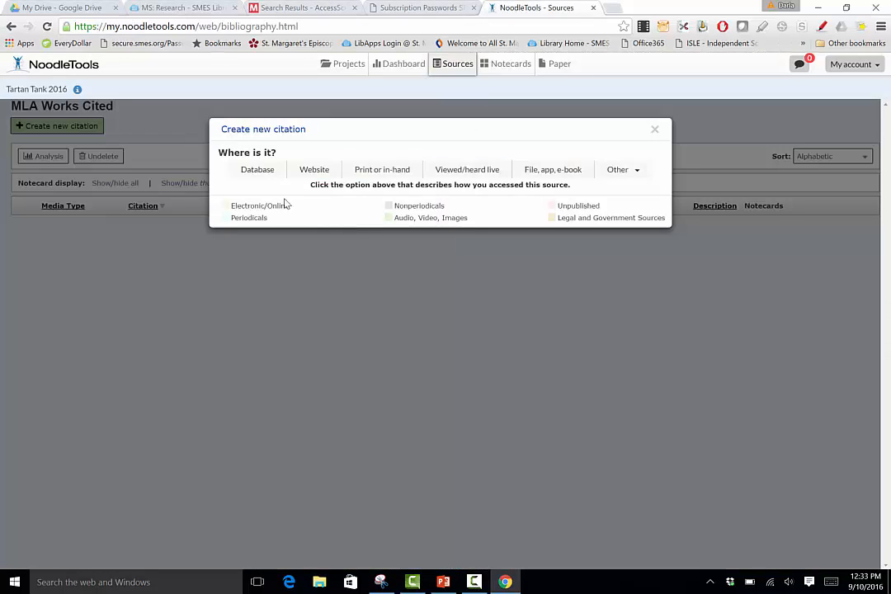
click(254, 171)
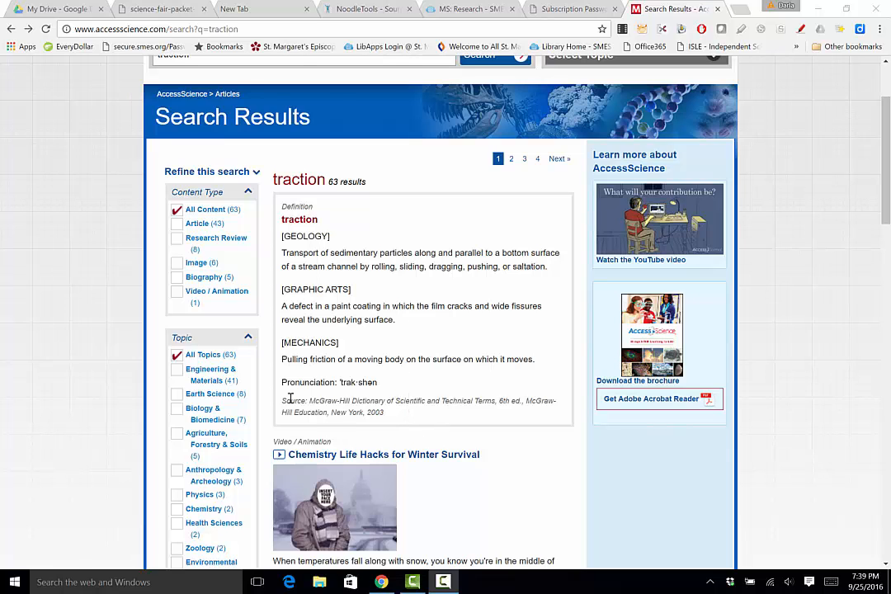
Open the Elevator article from the AccessScience traction results and view its ready-made citations.
scroll(426, 413, down, 3)
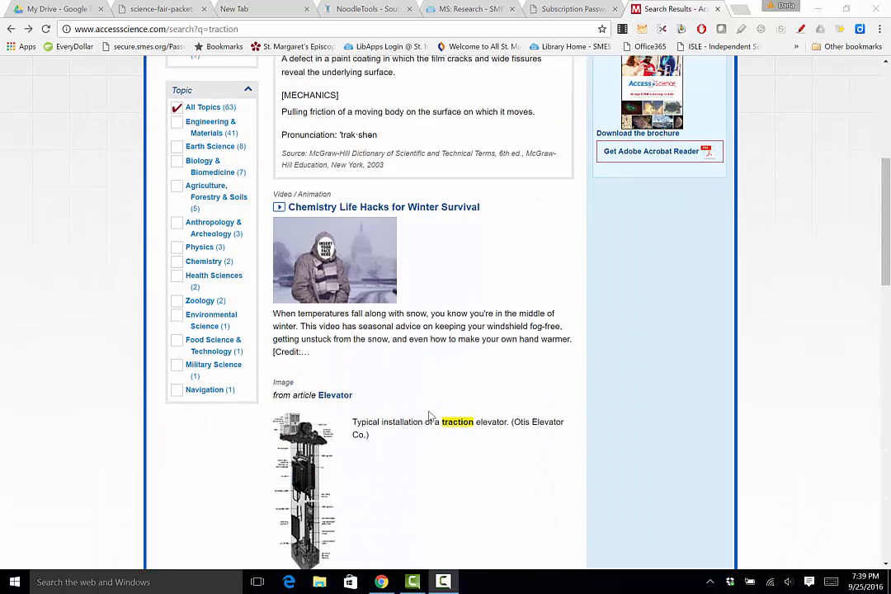
click(335, 395)
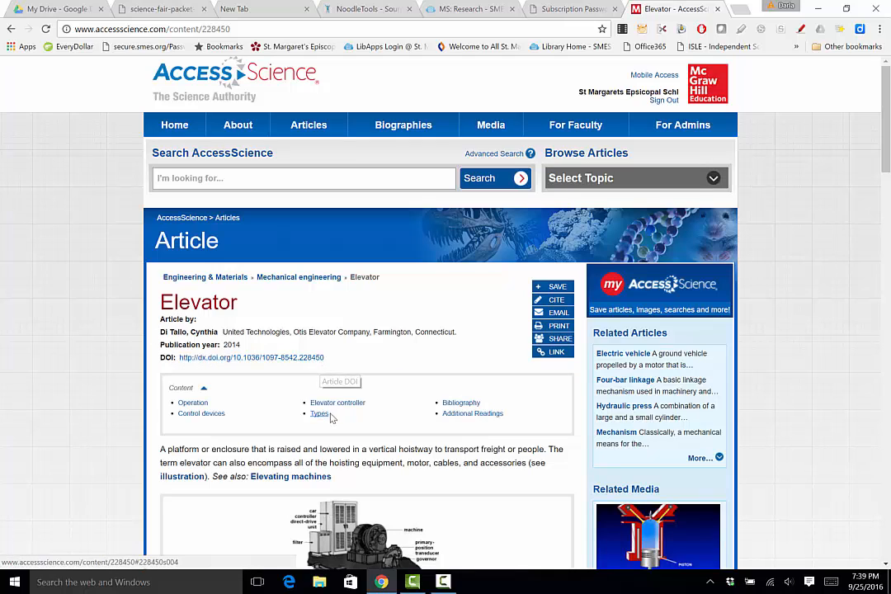
click(556, 302)
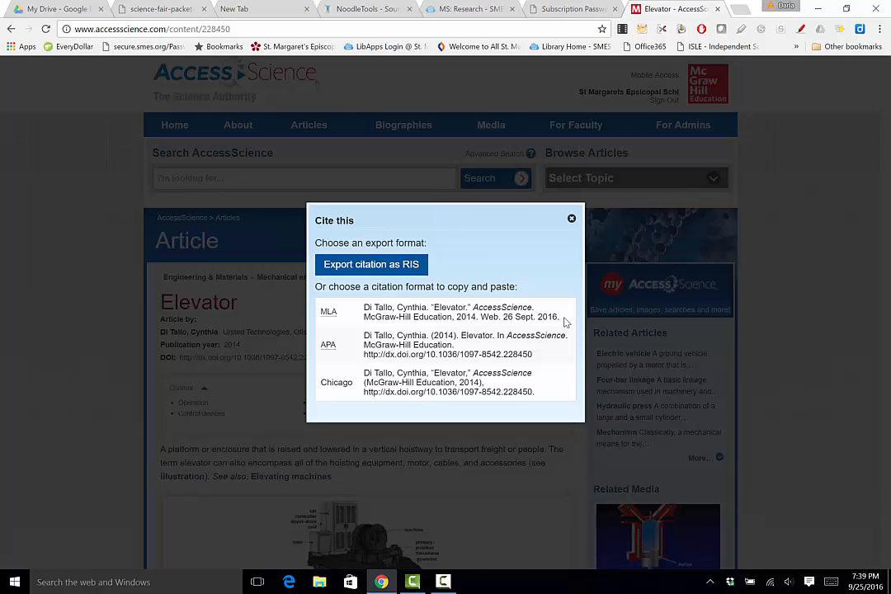
click(478, 184)
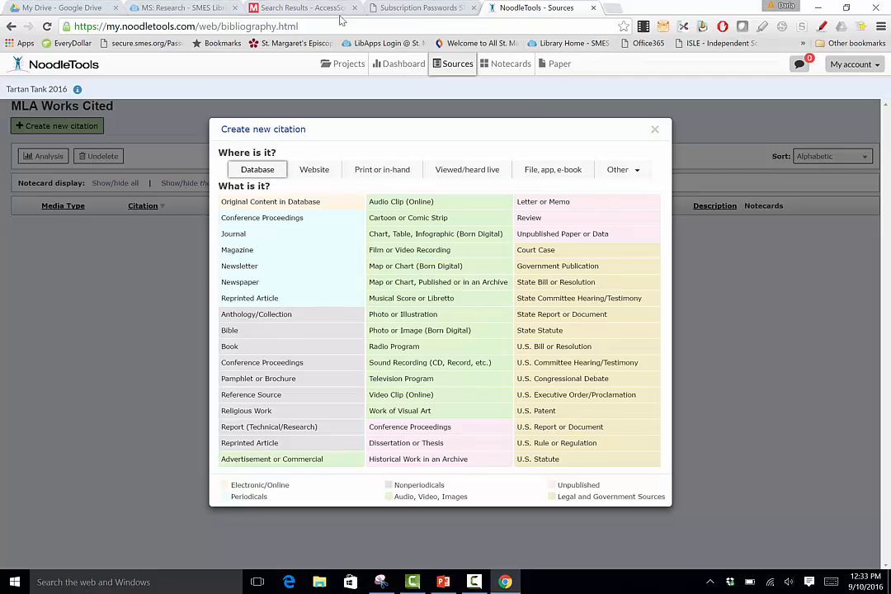
Check the traction definition in AccessScience and start a Reference Source database citation in NoodleTools.
click(264, 10)
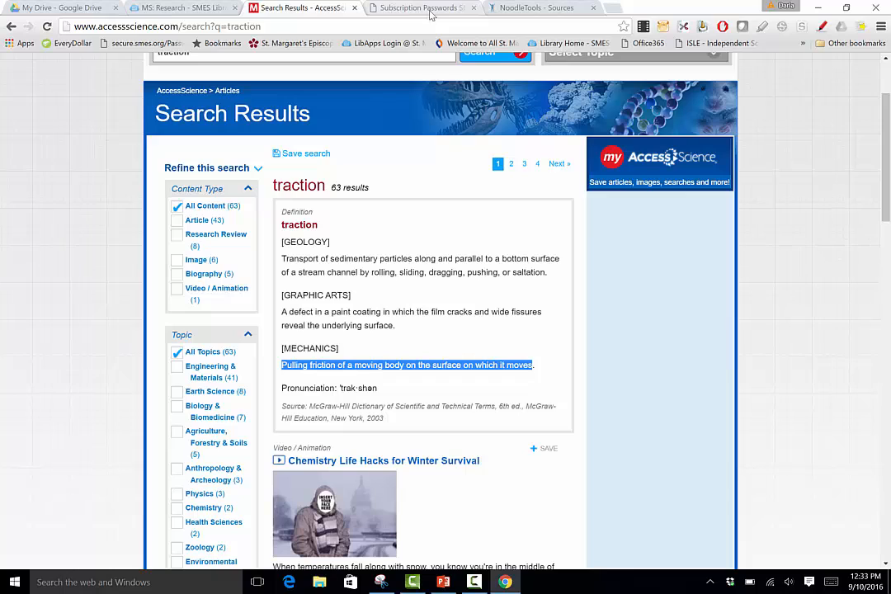
click(532, 9)
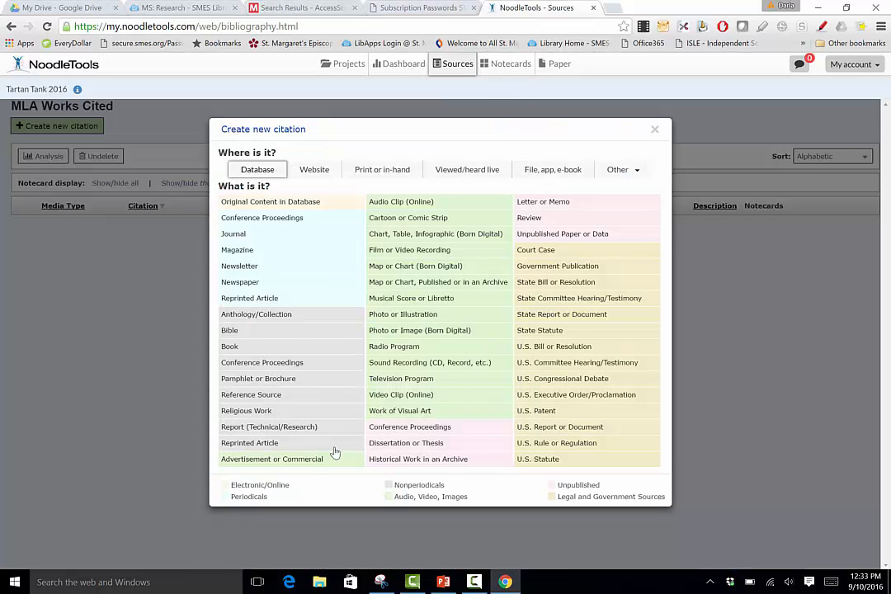
click(278, 397)
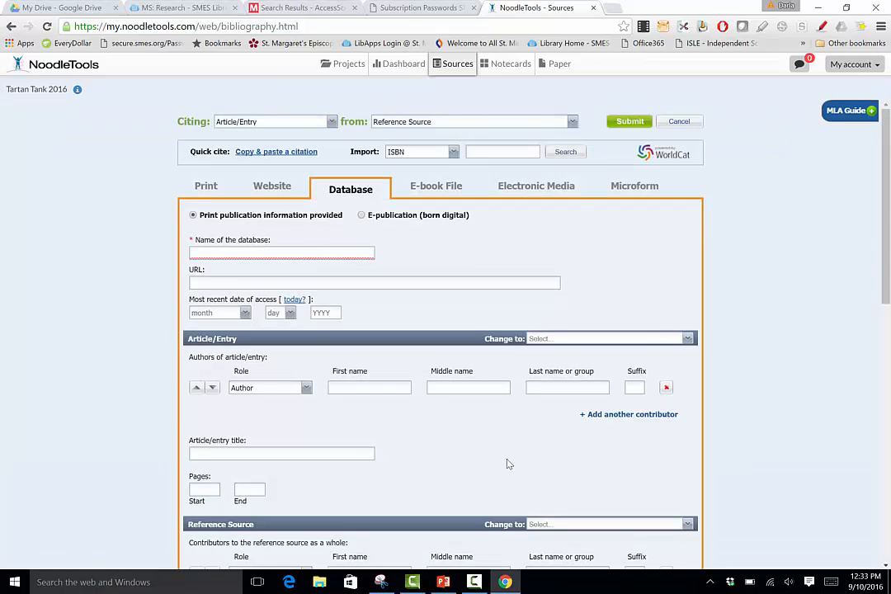
Choose Article/Entry as the item being cited from the reference source.
click(346, 283)
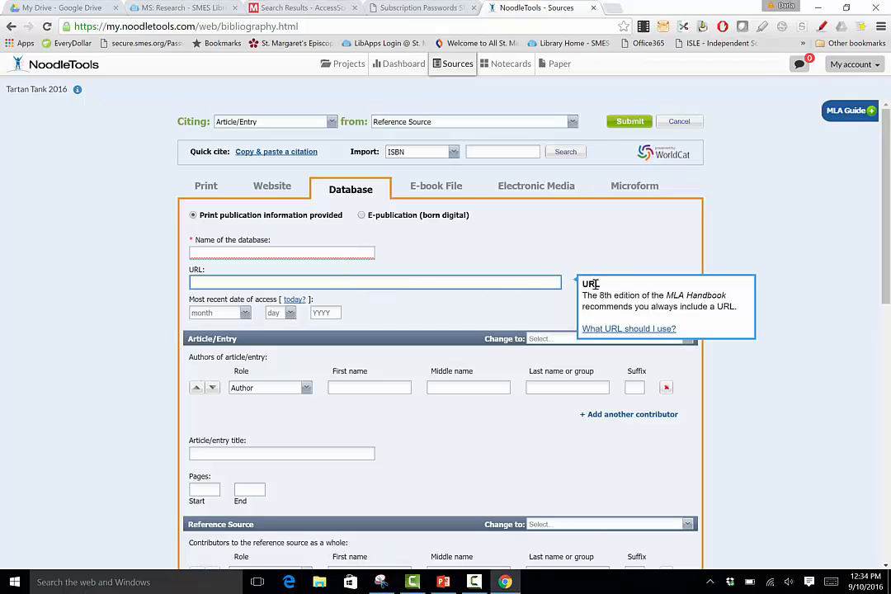
click(324, 252)
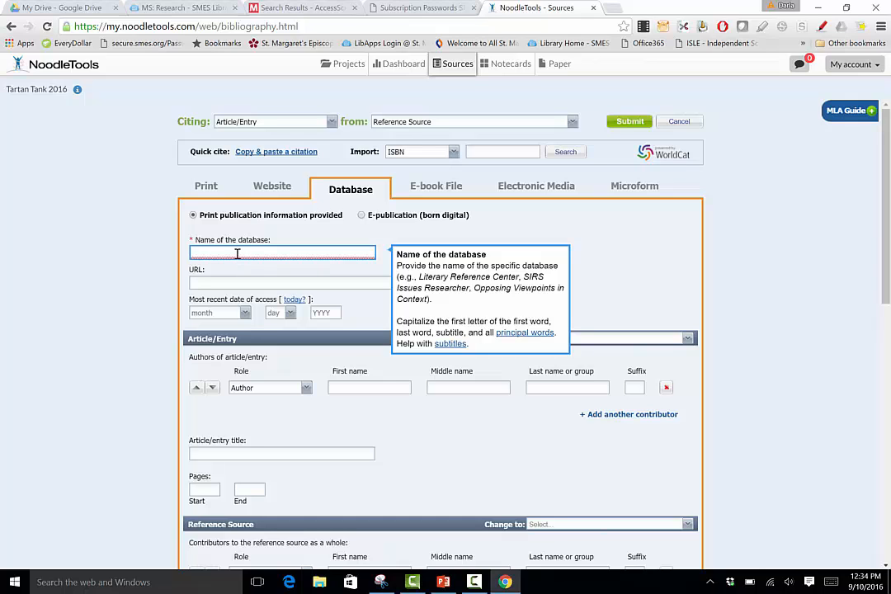
click(266, 15)
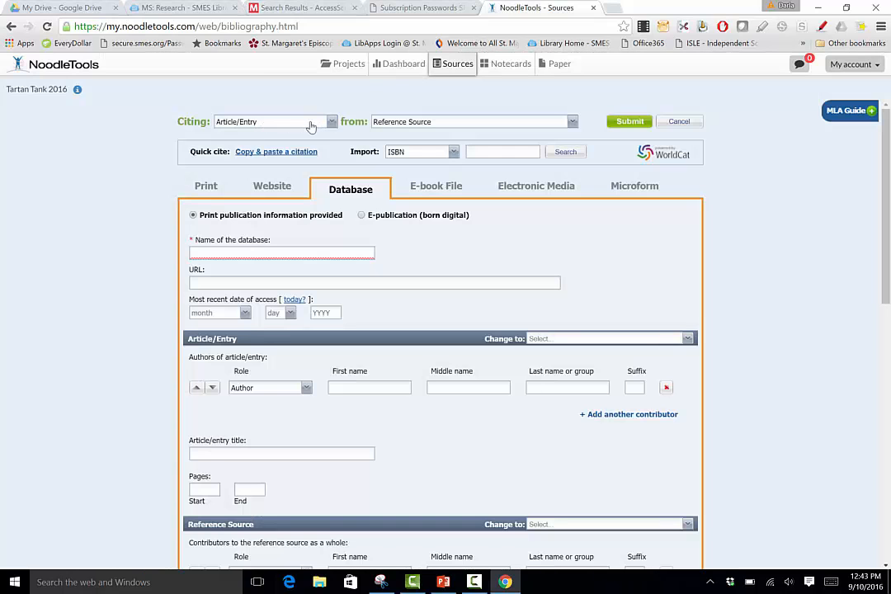
click(333, 122)
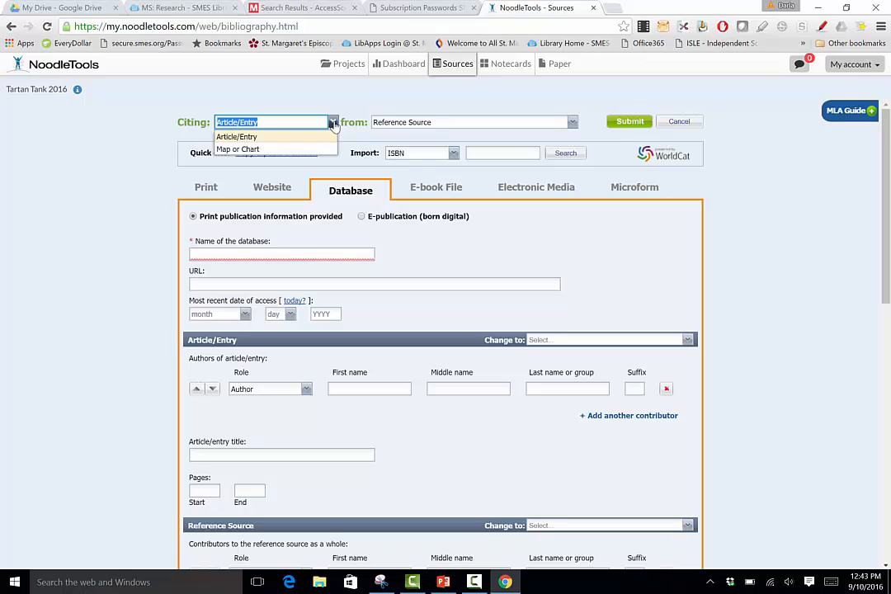
click(231, 137)
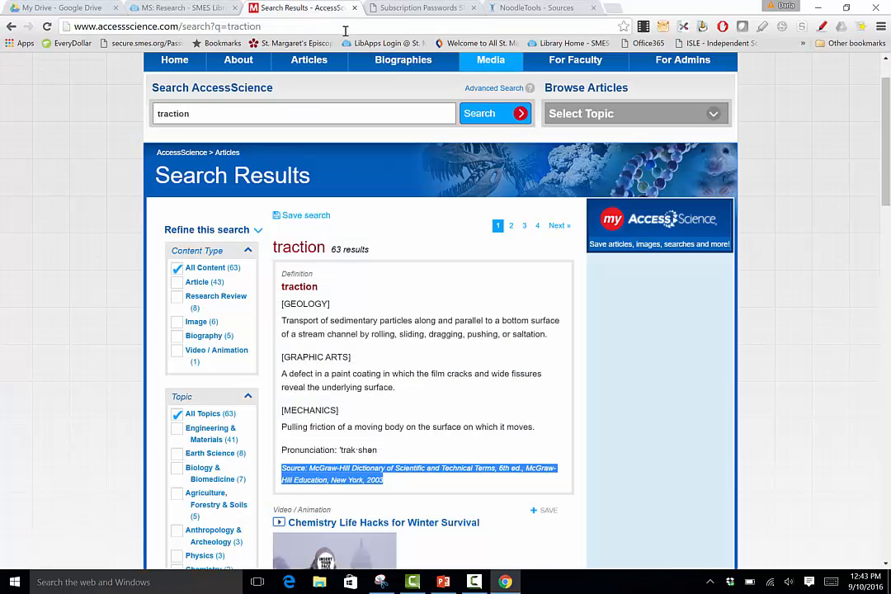
Try the copy-and-paste quick cite form by pasting into the manually edited citation, and return to the field-by-field form.
click(262, 10)
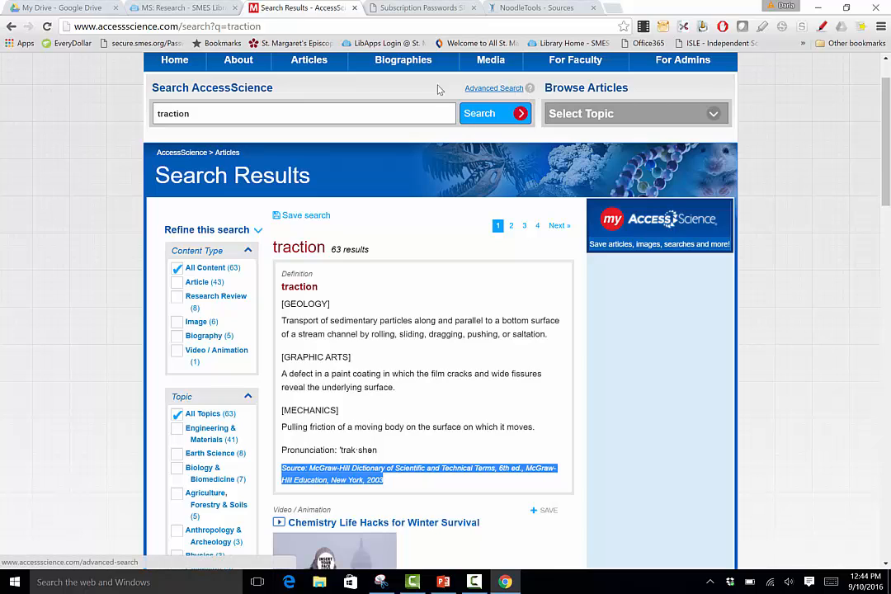
click(508, 8)
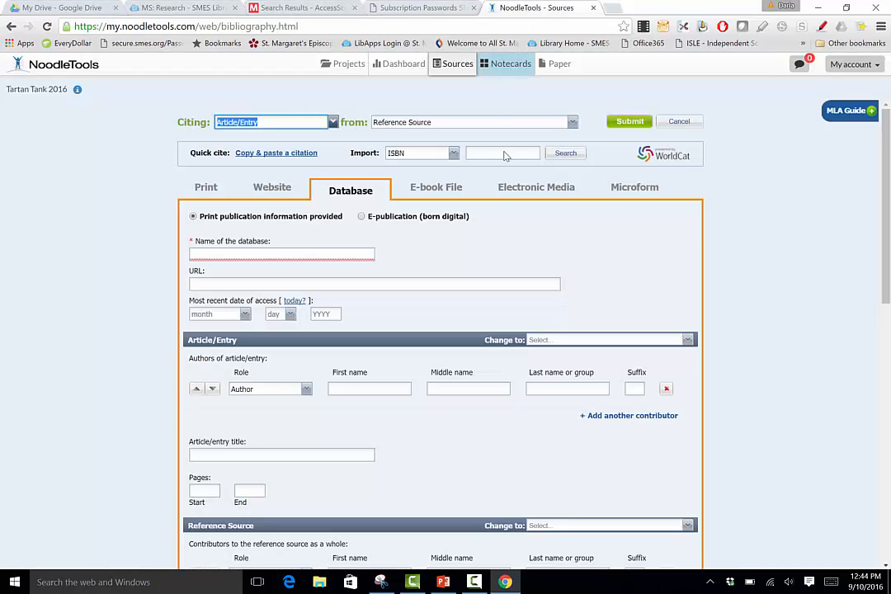
click(268, 153)
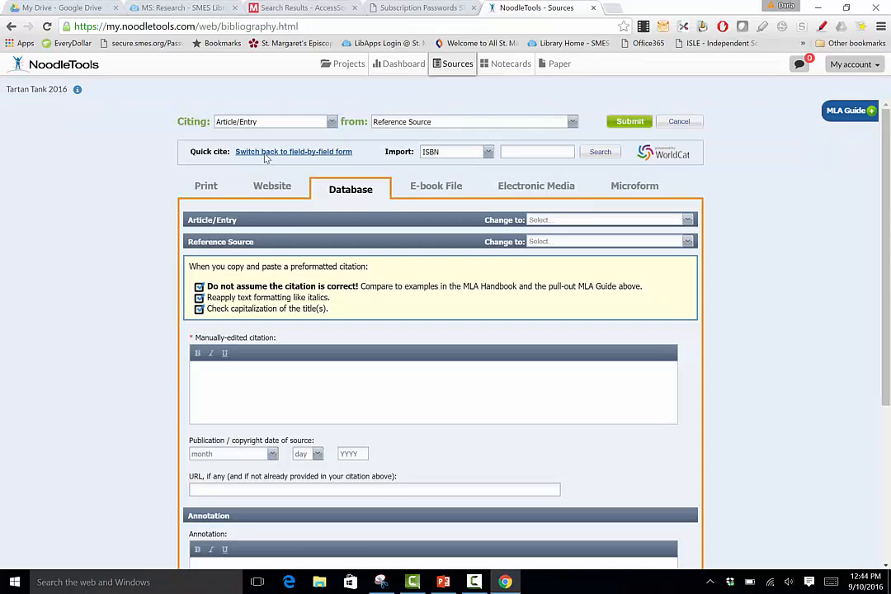
click(287, 410)
key(ctrl+v)
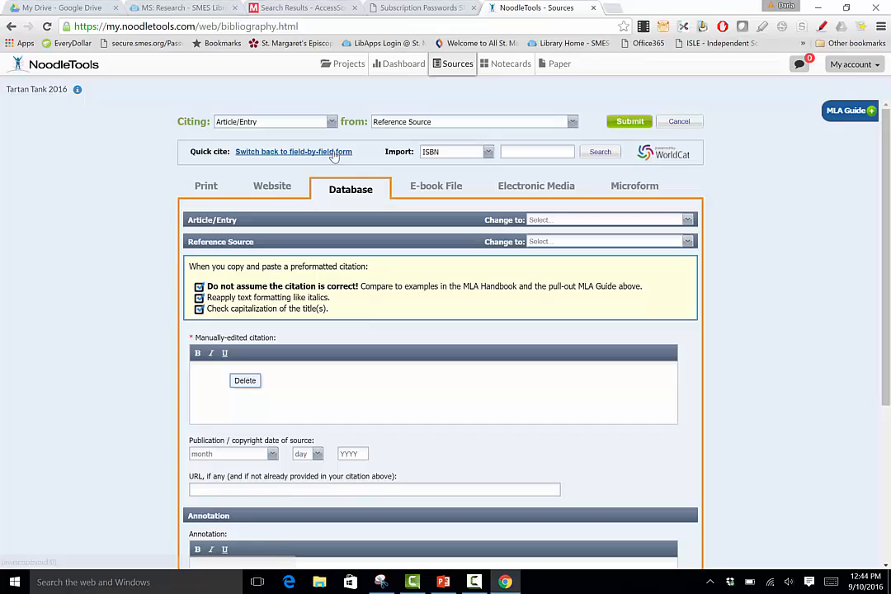
click(265, 156)
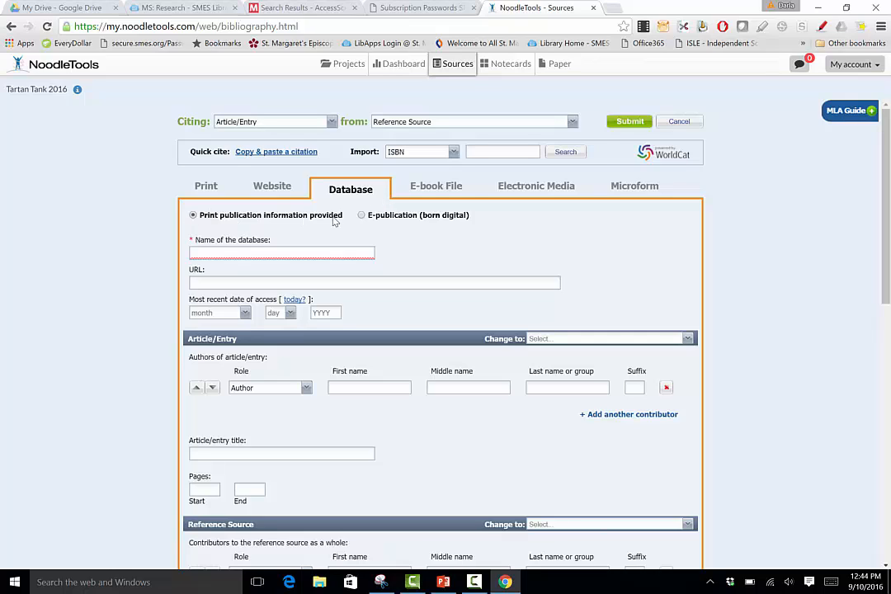
Review the traction definition's source in AccessScience, enter "accesss" as the citation's database name and try to pick the AccessScience suggestion.
click(275, 8)
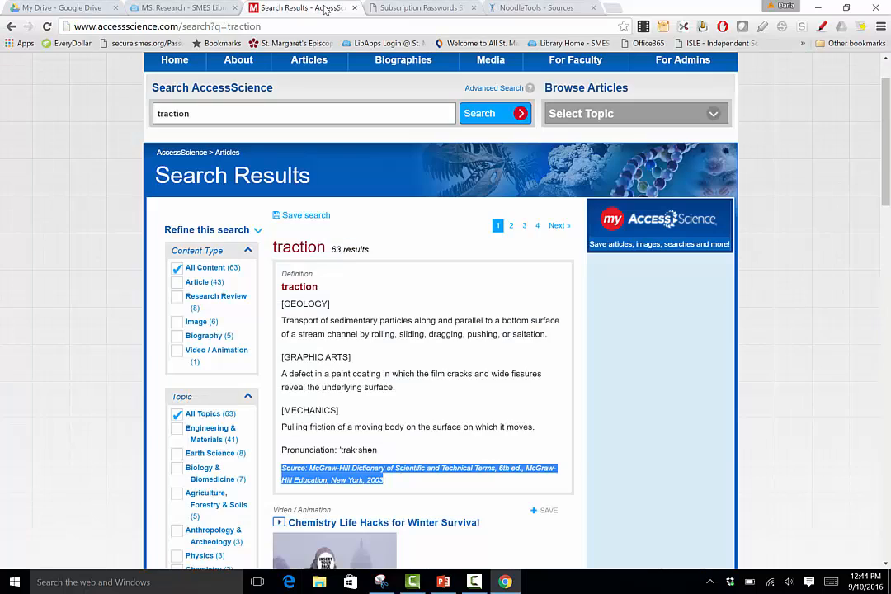
scroll(404, 269, up, 2)
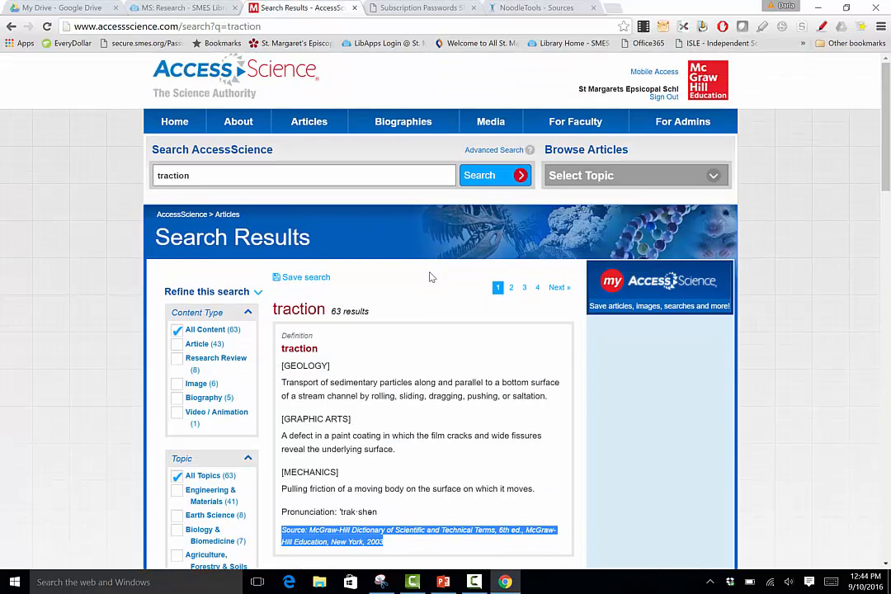
scroll(429, 277, down, 2)
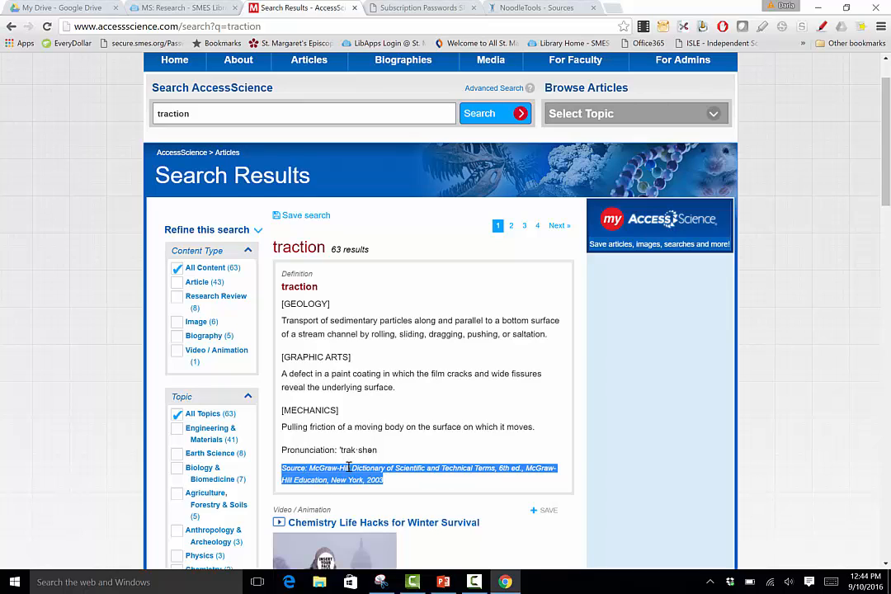
click(528, 7)
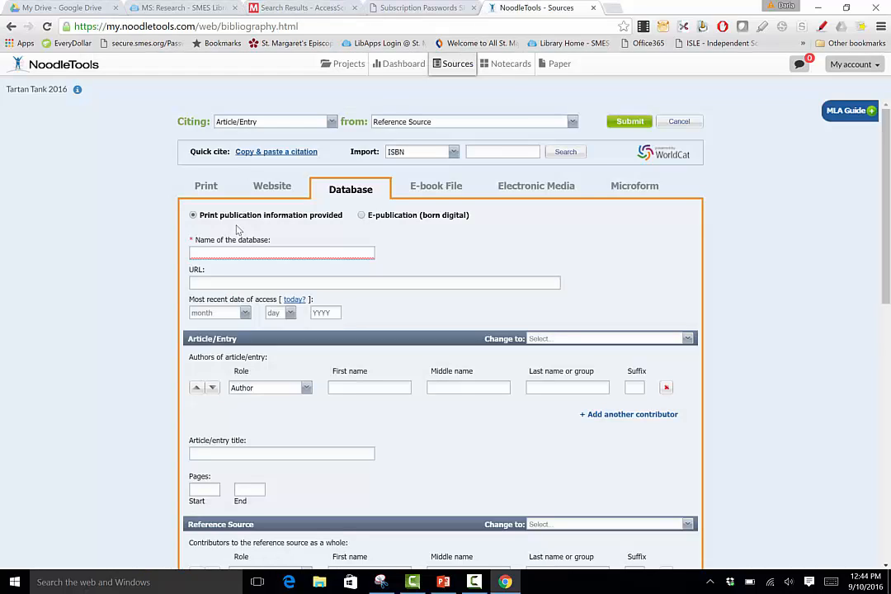
click(281, 252)
text(a)
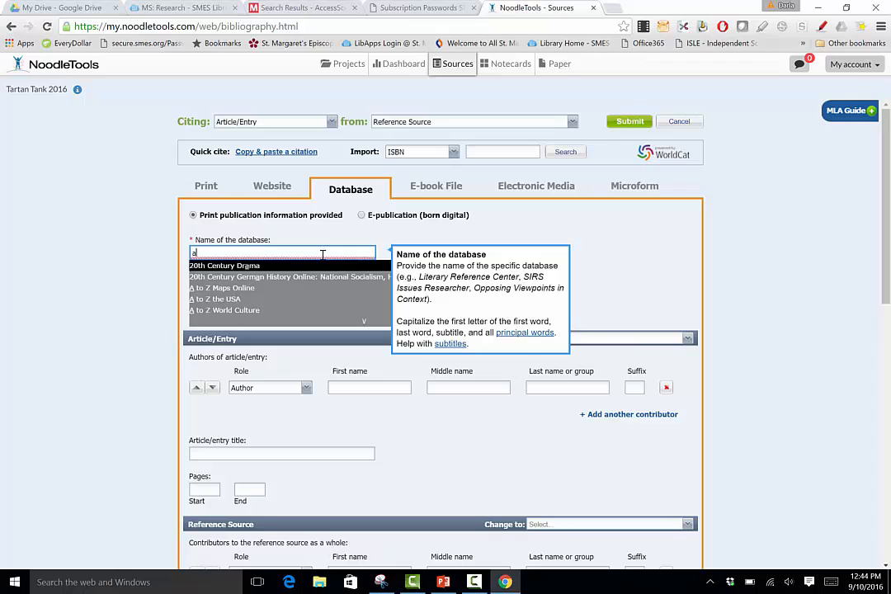
text(ccesss)
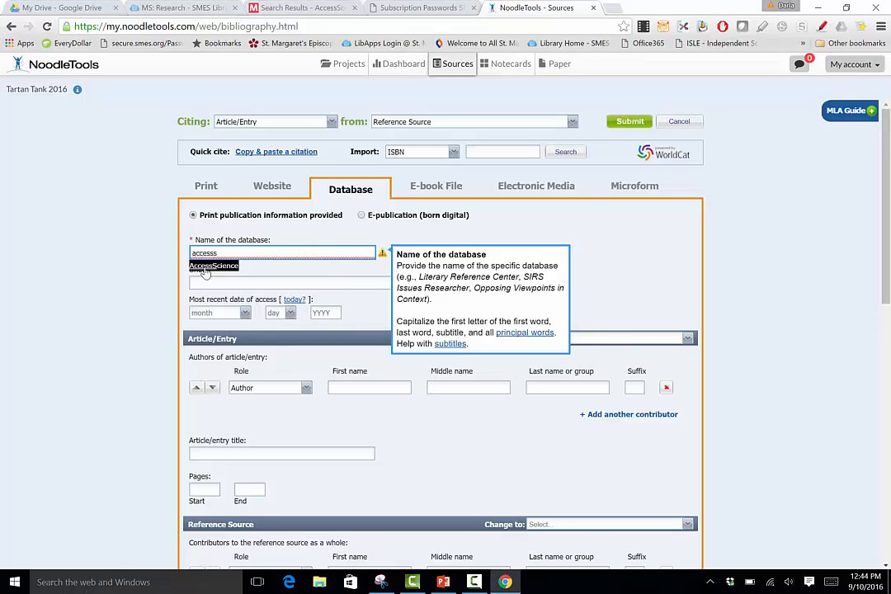
click(204, 268)
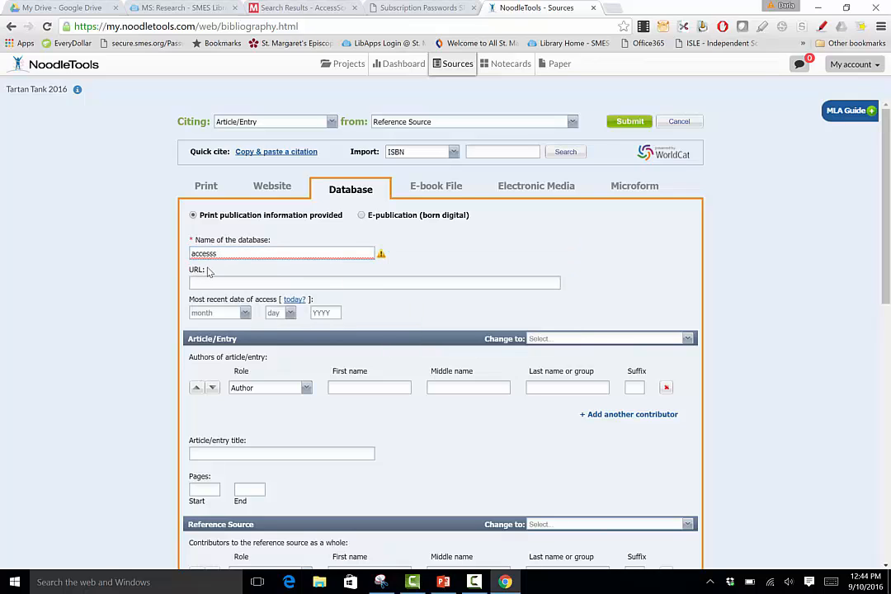
click(322, 282)
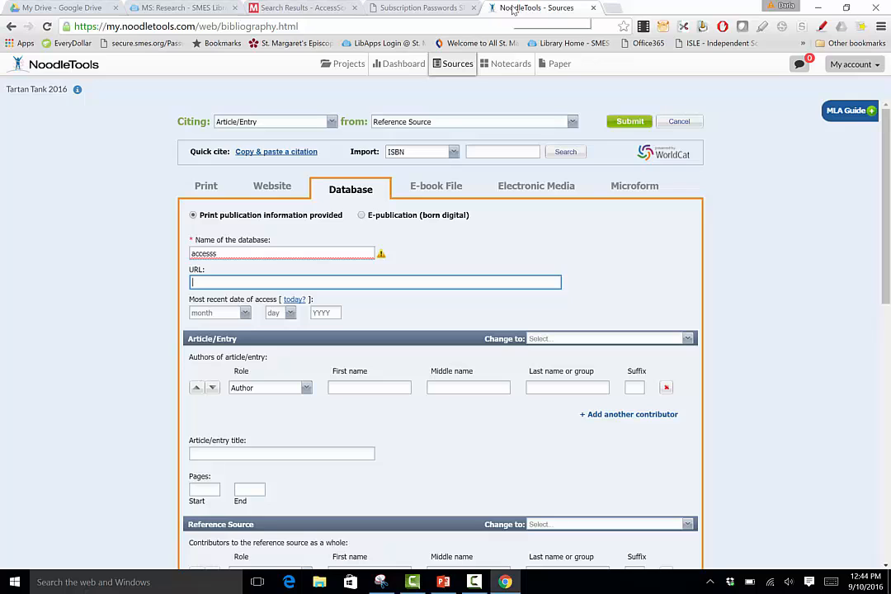
click(279, 8)
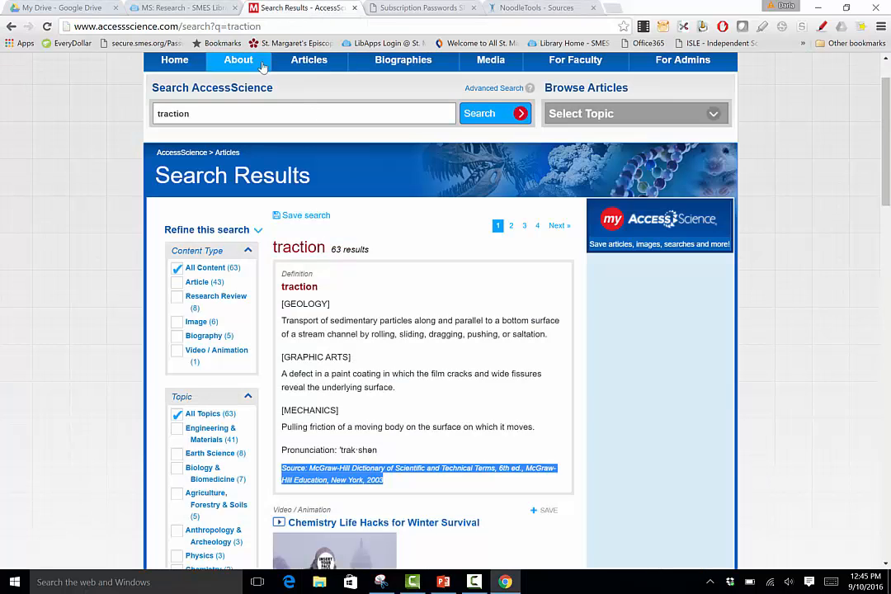
drag(182, 26, 67, 26)
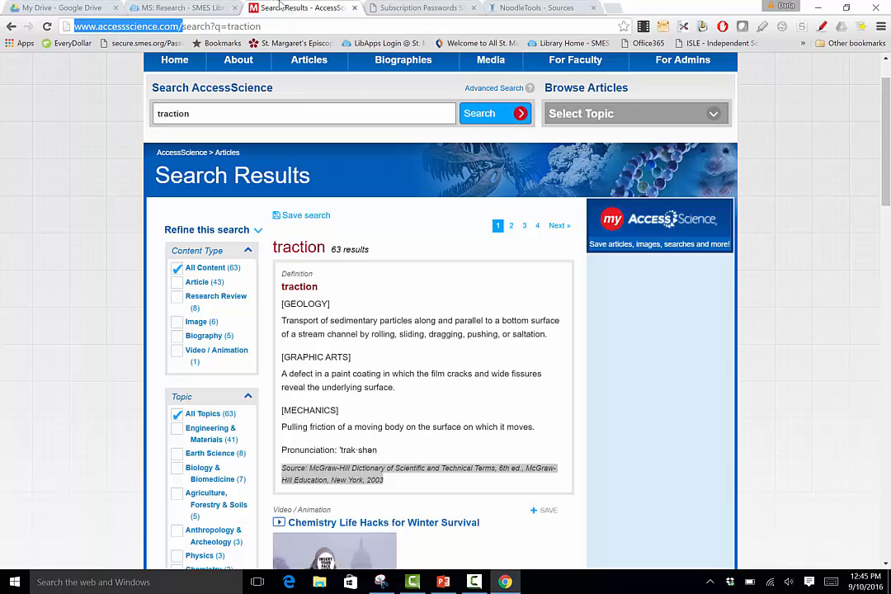
click(504, 8)
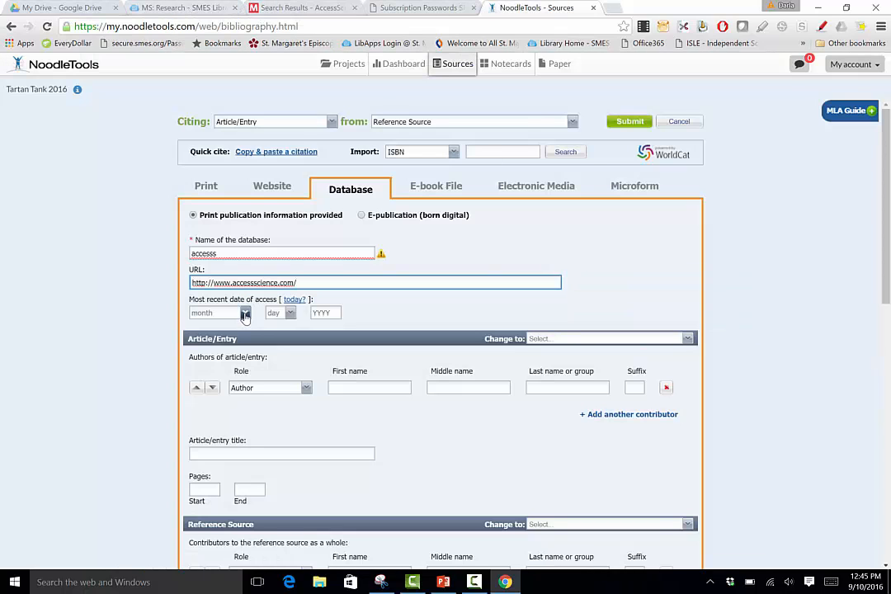
Set the most recent date of access to today's date, September 10, 2016.
click(245, 314)
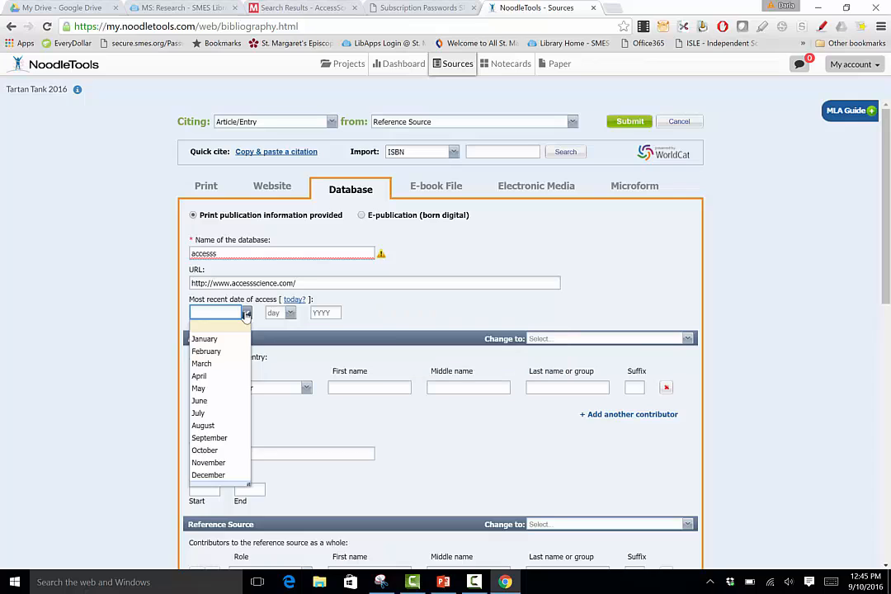
click(247, 314)
click(294, 301)
scroll(421, 312, down, 3)
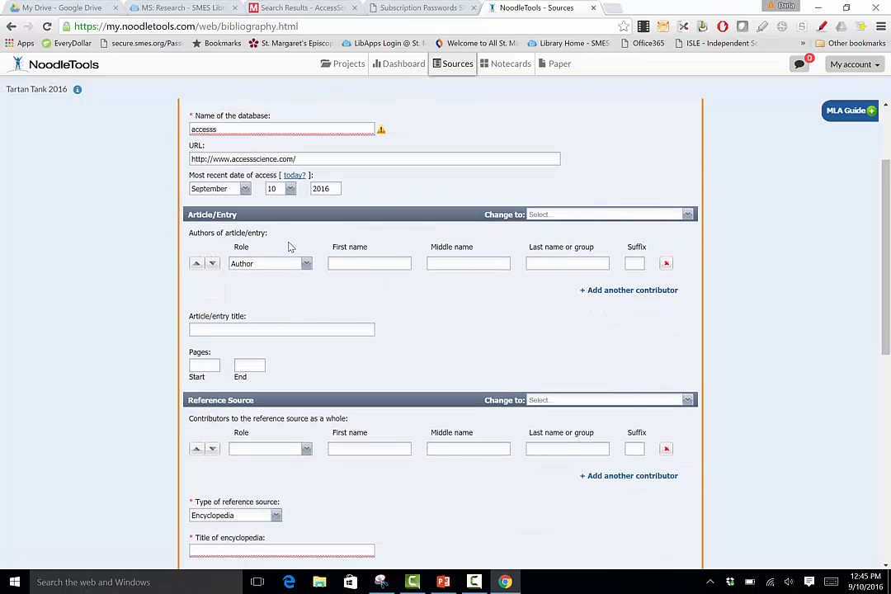
Check the defined term in AccessScience and enter "traction" as the citation's article/entry title.
click(243, 6)
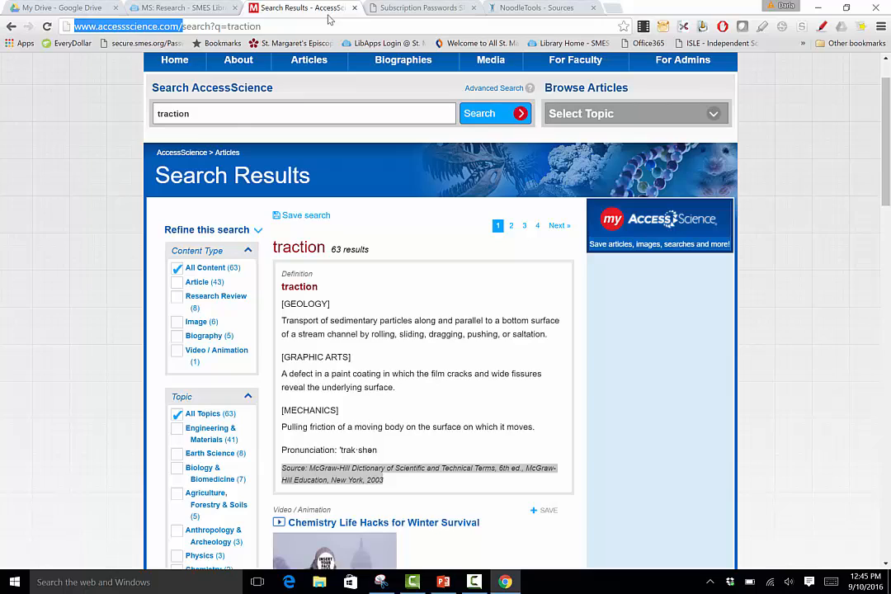
click(536, 8)
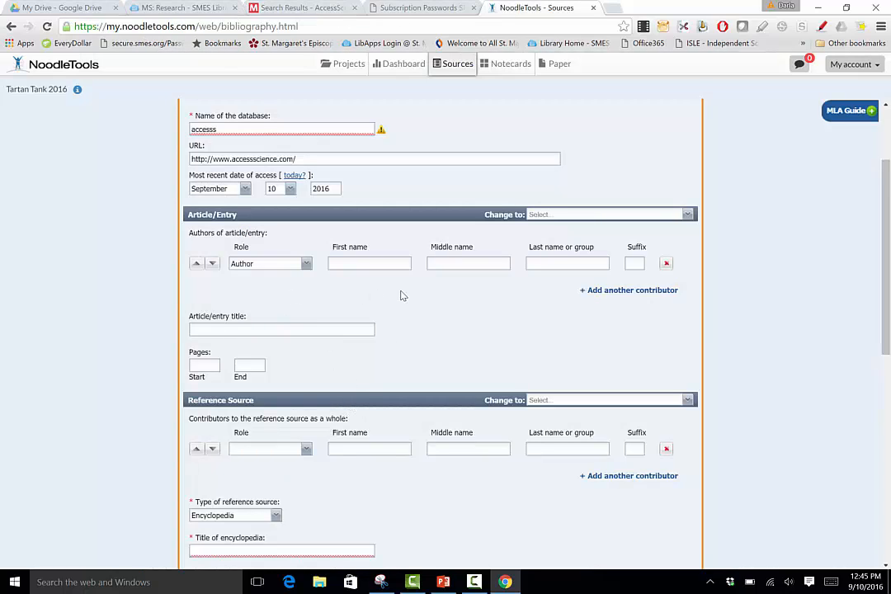
click(273, 330)
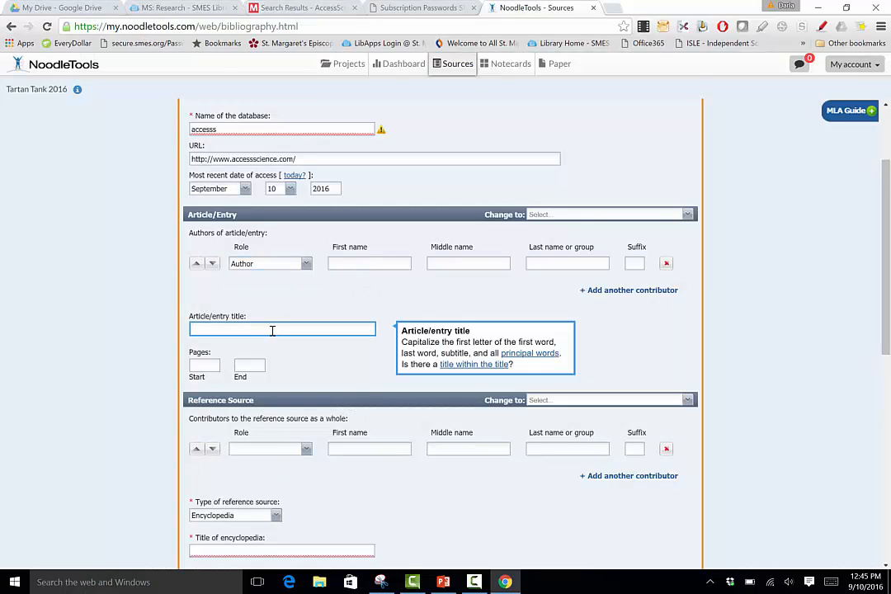
text(trac)
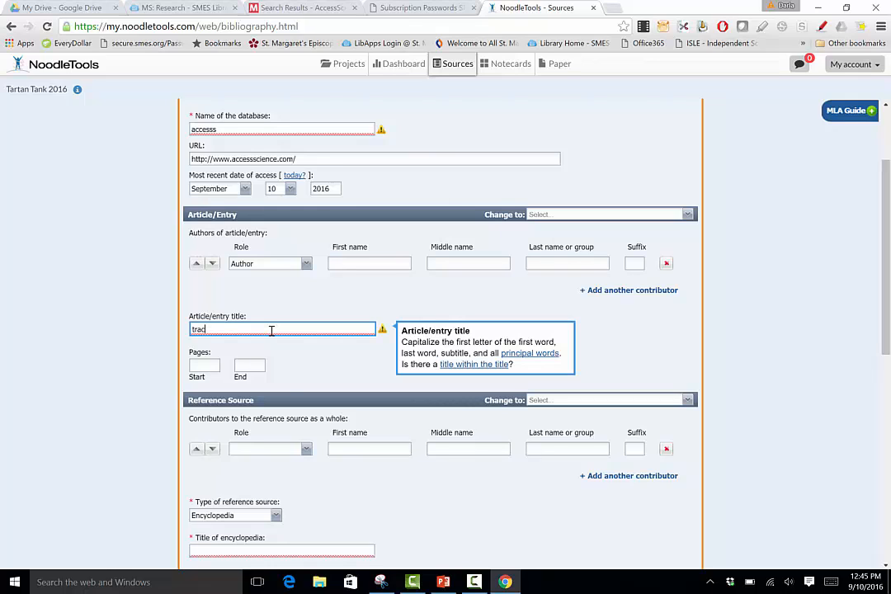
text(ti)
text(on)
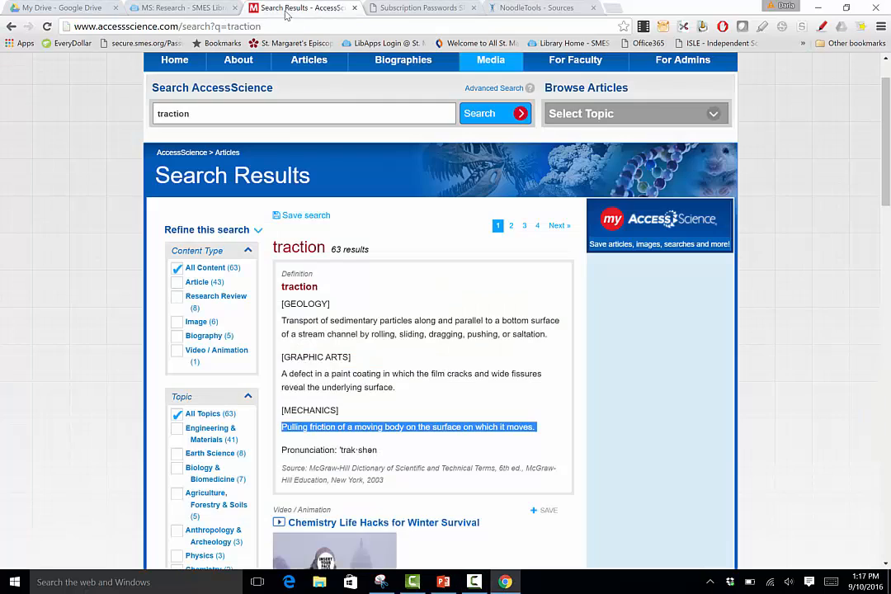
Check the definition's source line in AccessScience and set the citation's type of reference source to Dictionary.
click(248, 11)
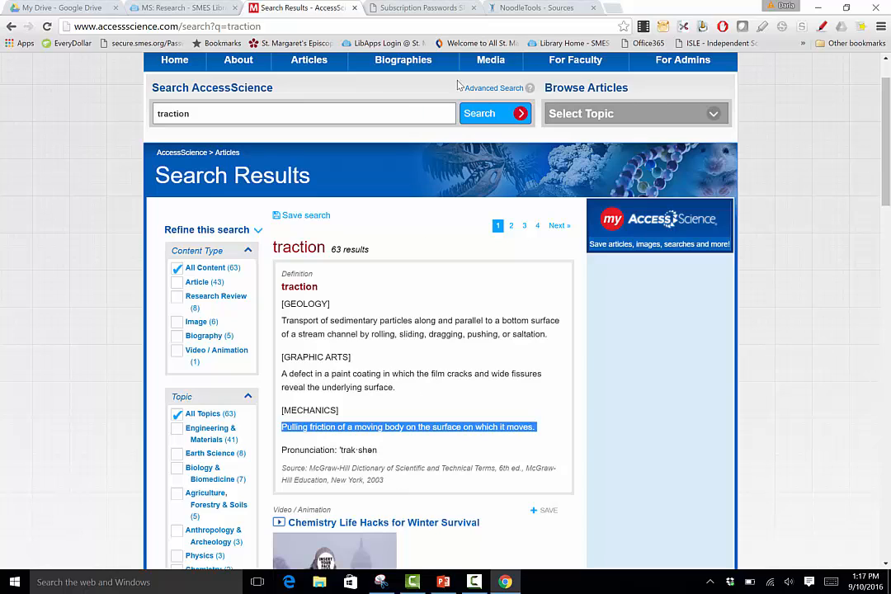
click(504, 10)
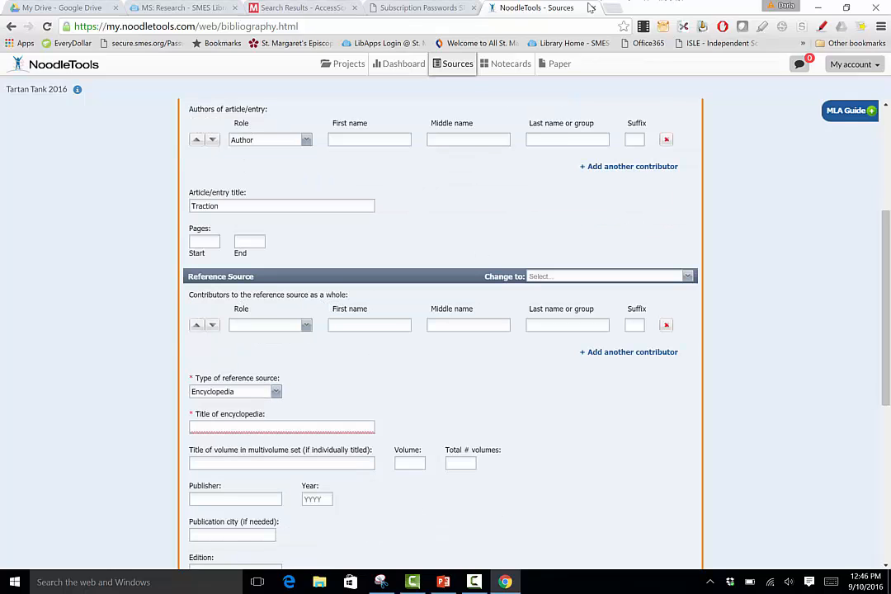
click(330, 10)
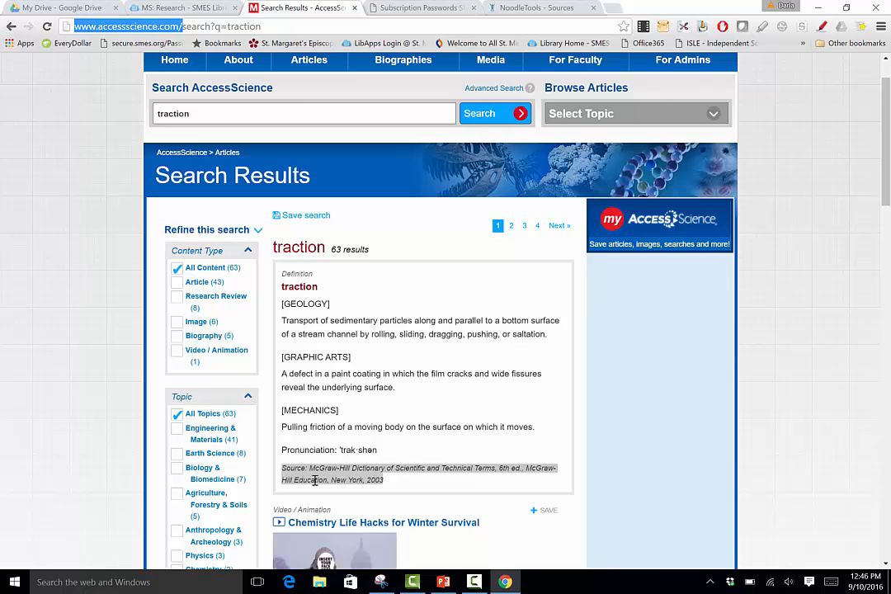
click(542, 8)
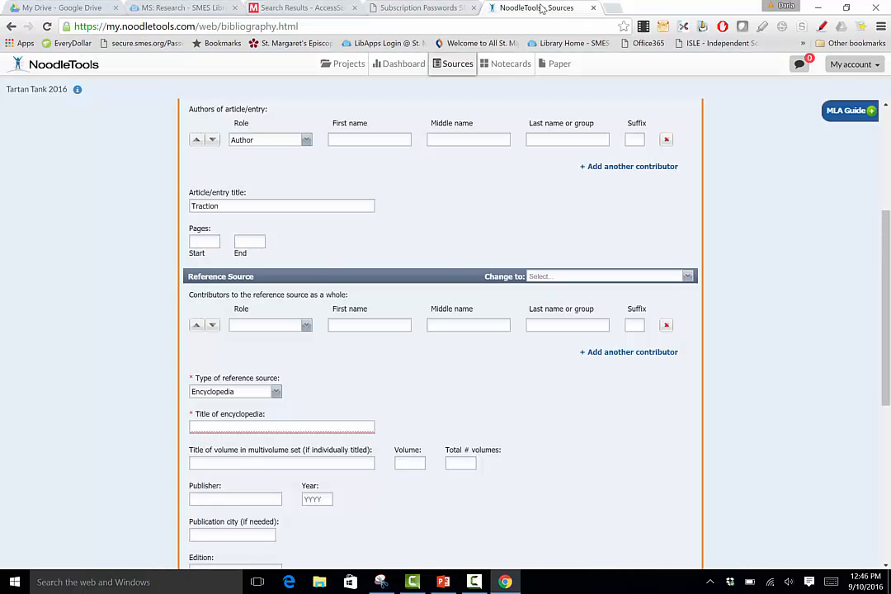
click(276, 392)
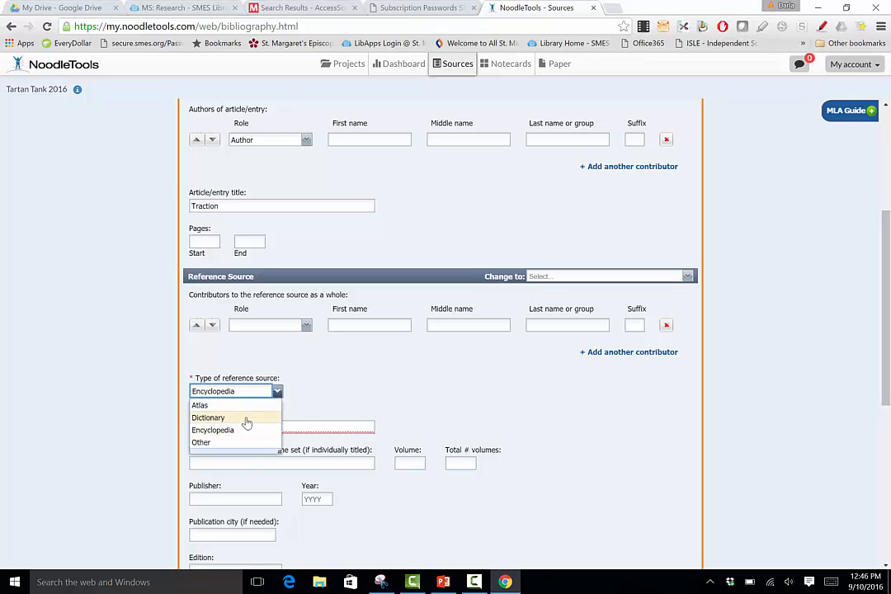
click(244, 418)
Copy "McGraw-Hill Dictionary of Scientific and Technical Terms" from the AccessScience source line into the citation's dictionary title.
click(340, 427)
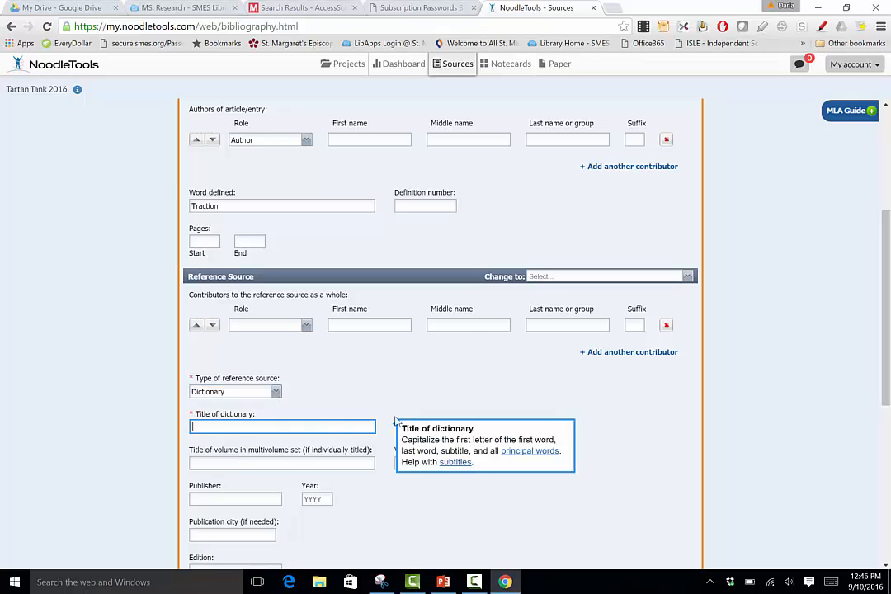
click(325, 10)
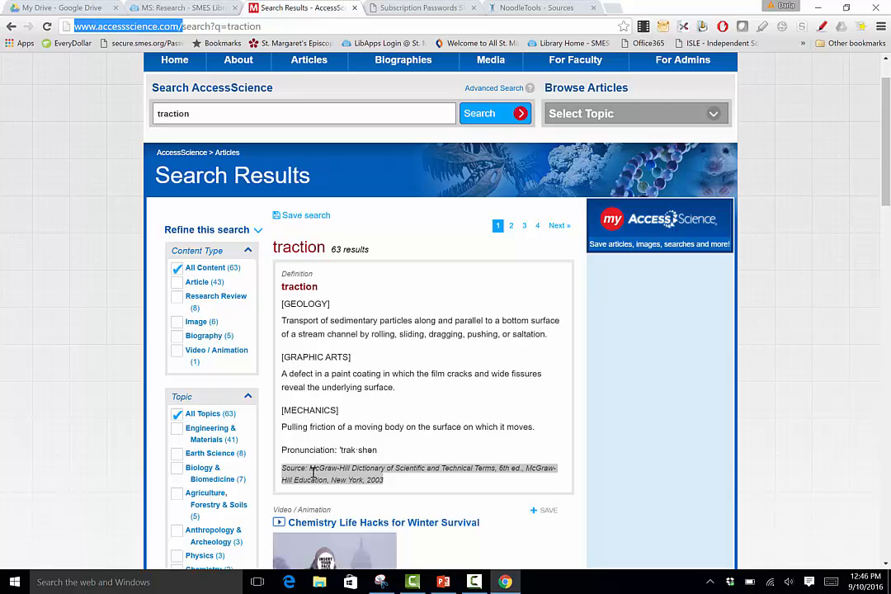
drag(310, 469, 496, 469)
key(ctrl+c)
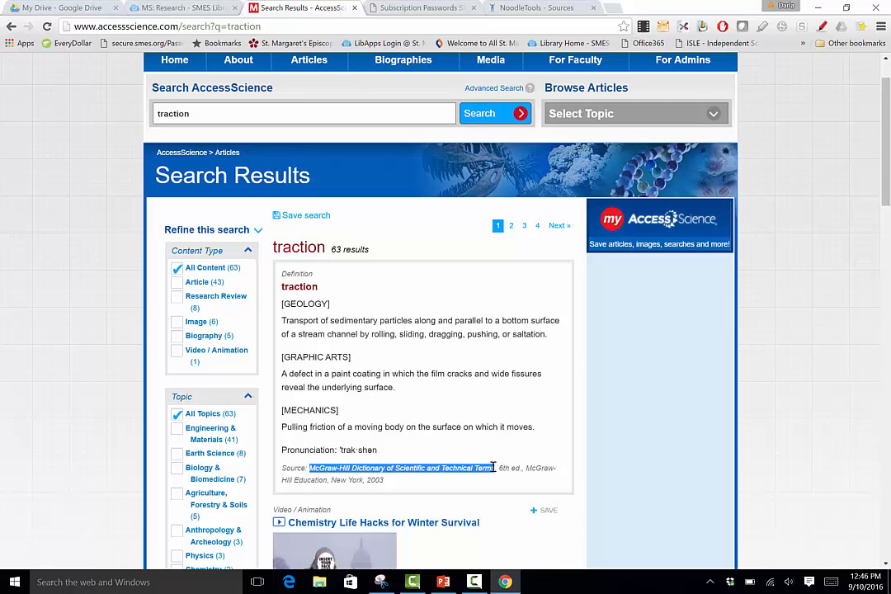
click(546, 8)
key(ctrl+v)
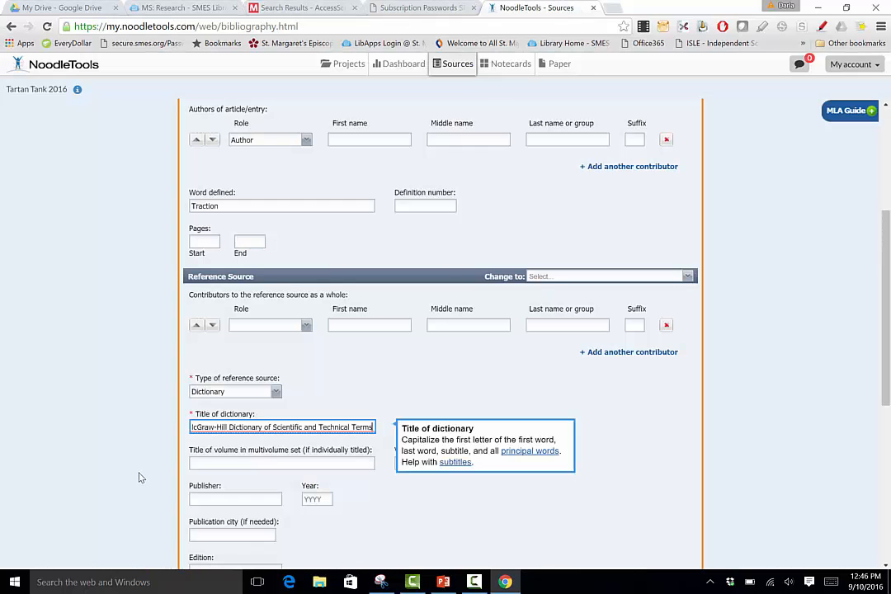
Look up the publisher in the AccessScience source line and enter McGraw-Hill Education as the citation's publisher.
click(243, 464)
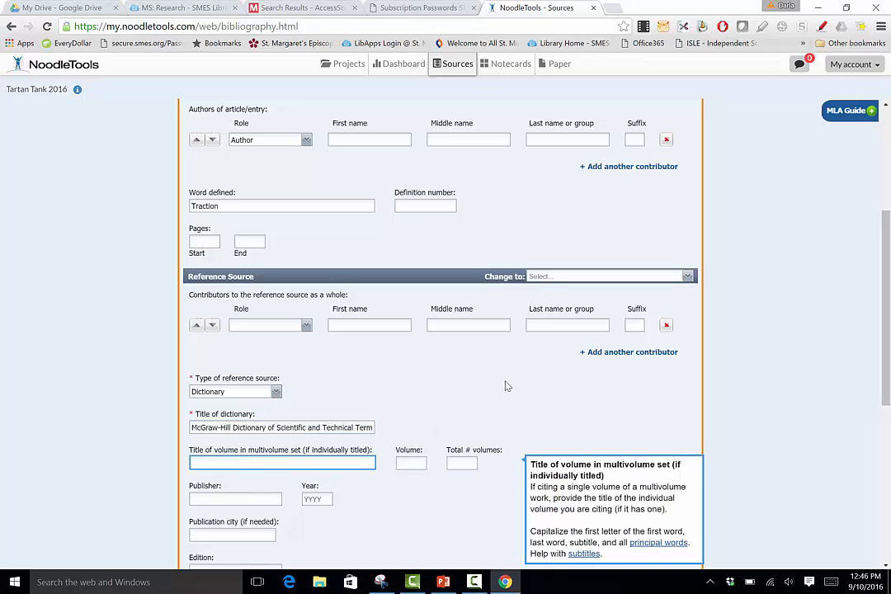
scroll(483, 394, down, 1)
click(273, 8)
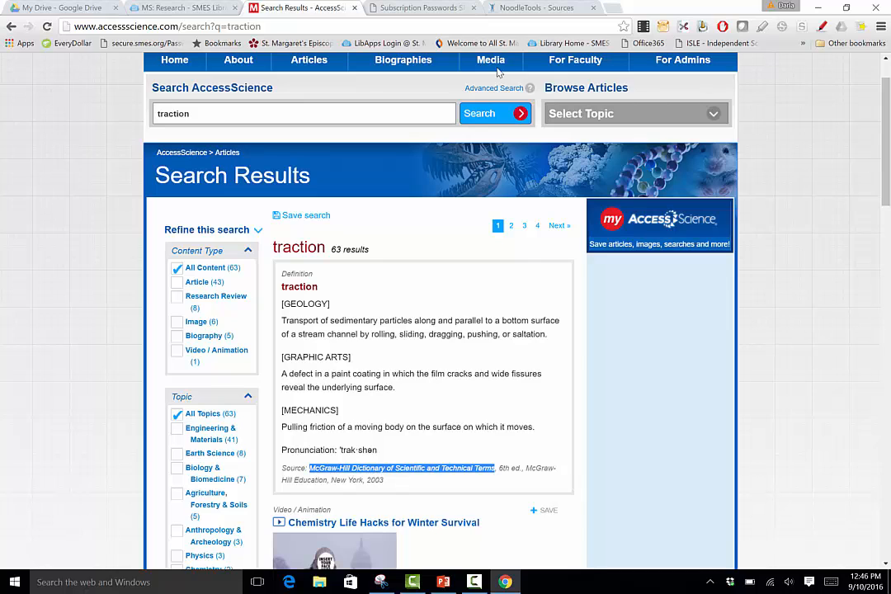
click(532, 8)
click(220, 438)
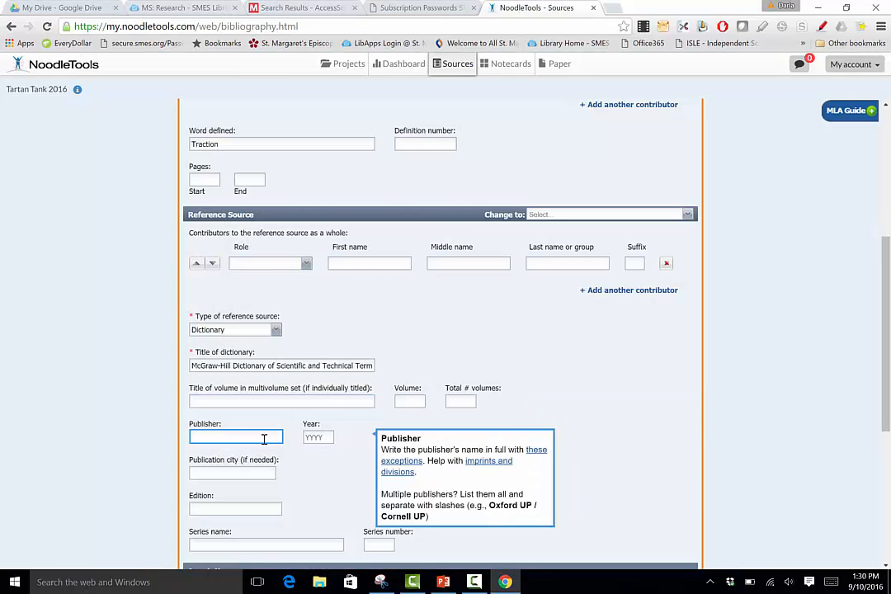
click(319, 11)
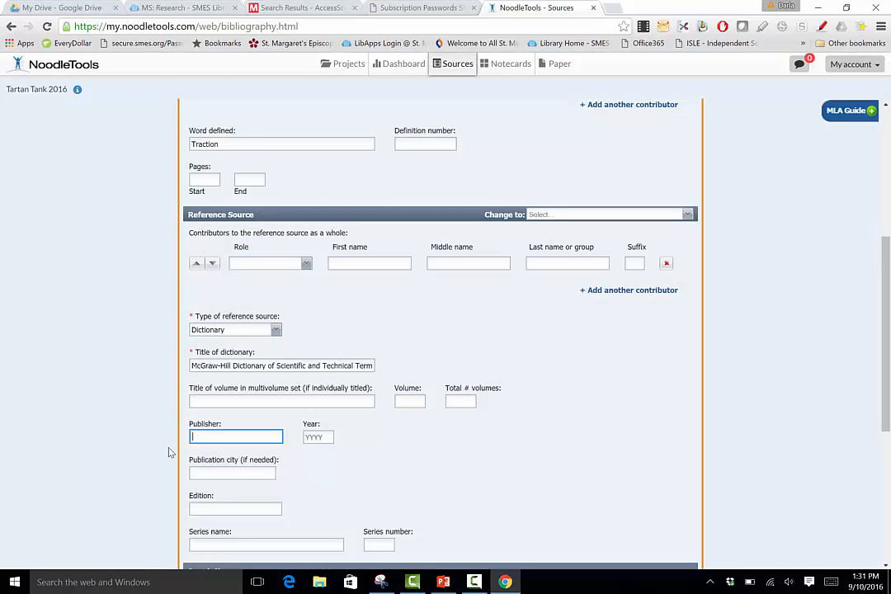
text(McGraw-Hill Education)
Copy the publication year 2003 from the AccessScience source line into the citation's year field.
click(322, 437)
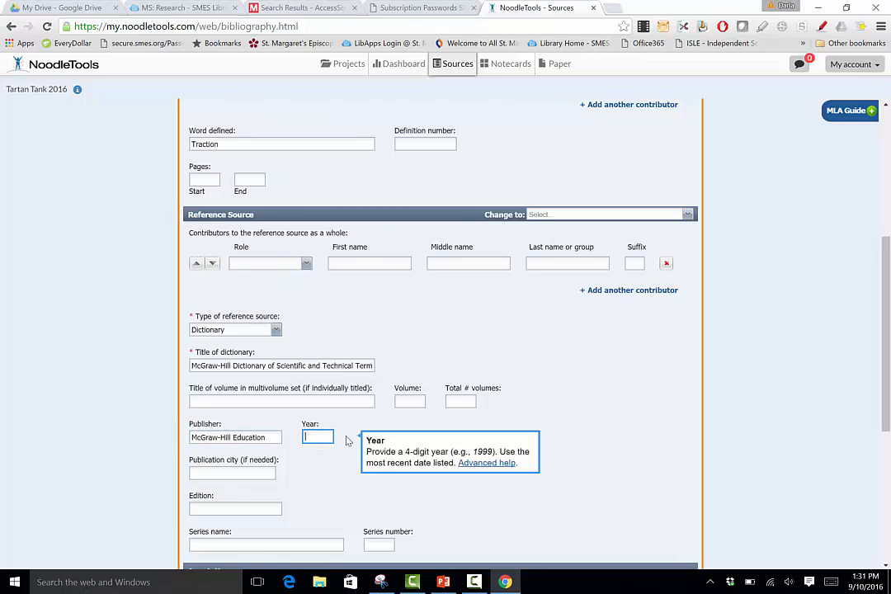
click(301, 7)
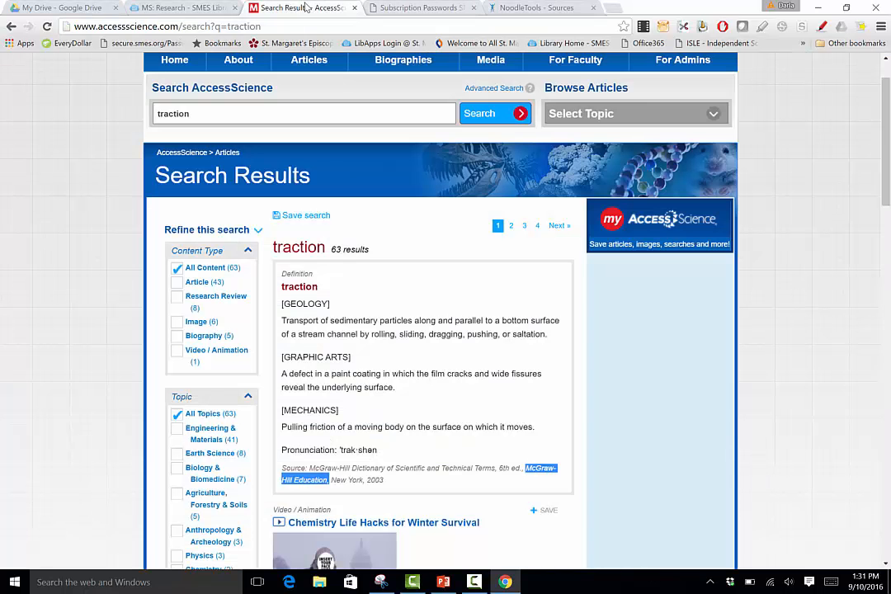
double_click(373, 480)
key(ctrl+c)
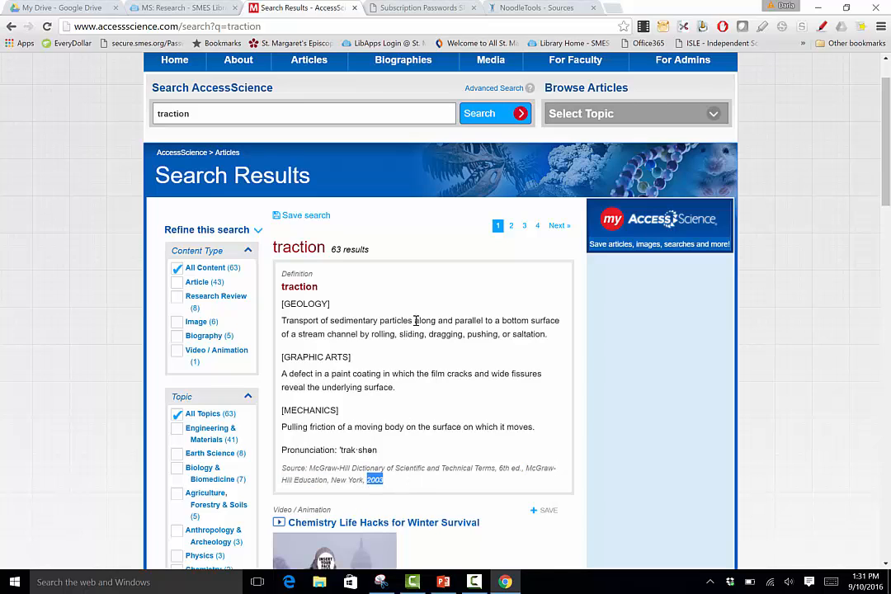
click(532, 7)
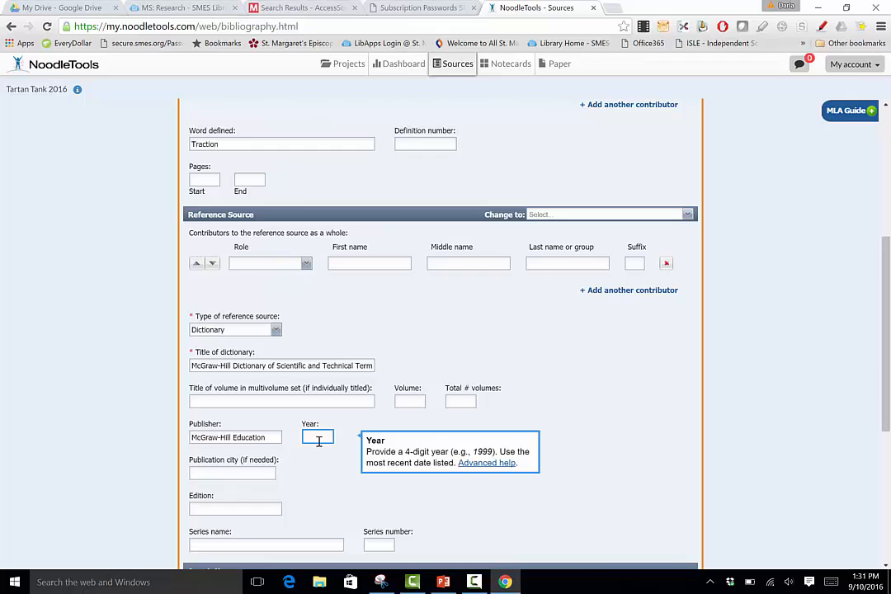
key(ctrl+v)
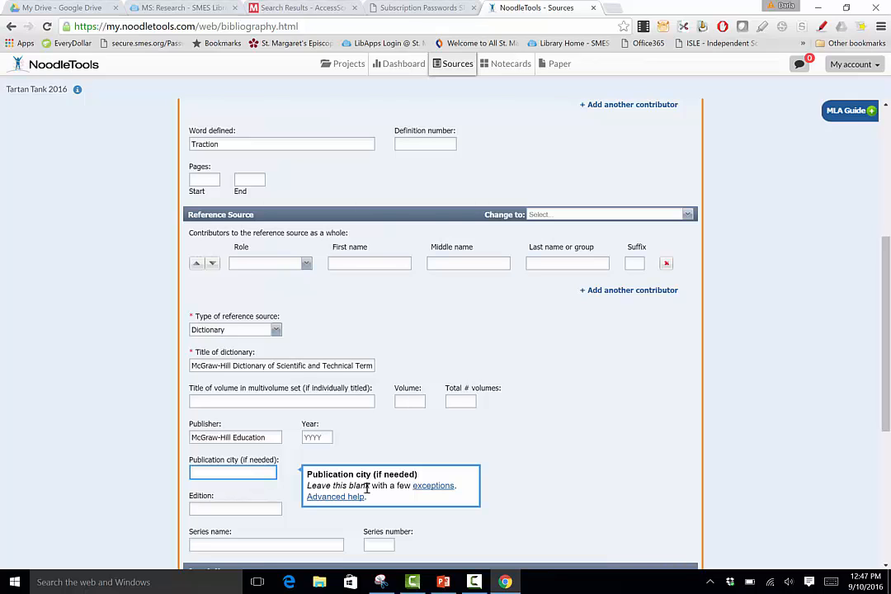
Look up the edition in the AccessScience source line and enter 6th as the citation's edition.
click(262, 511)
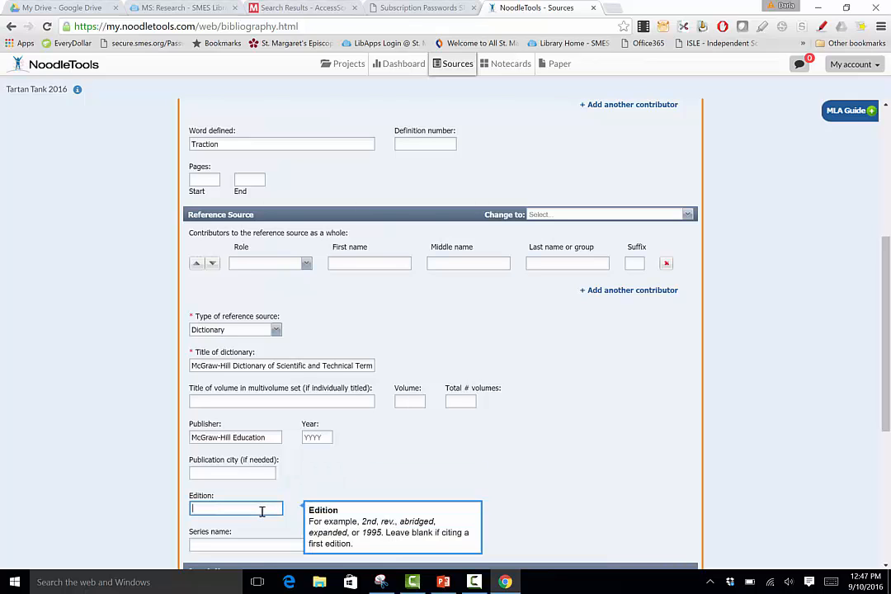
click(301, 8)
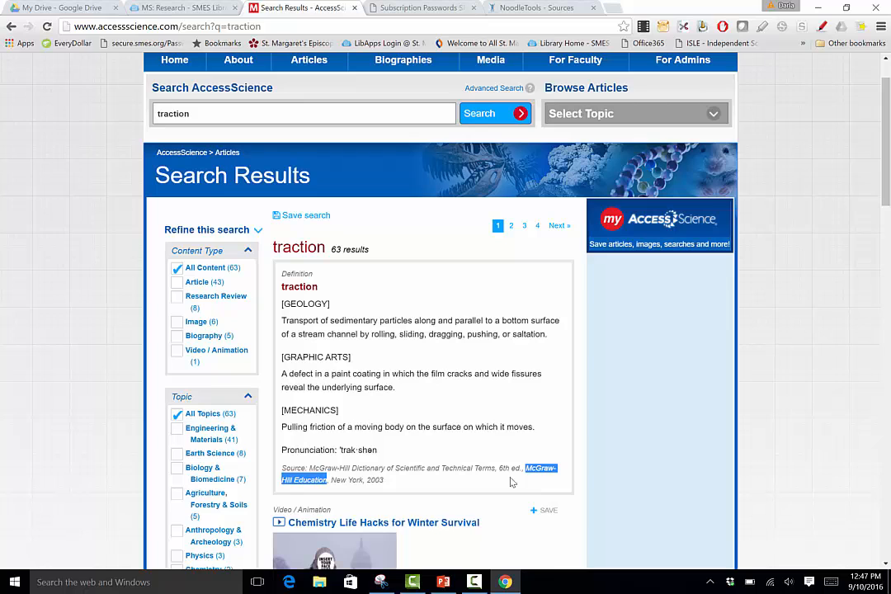
click(511, 10)
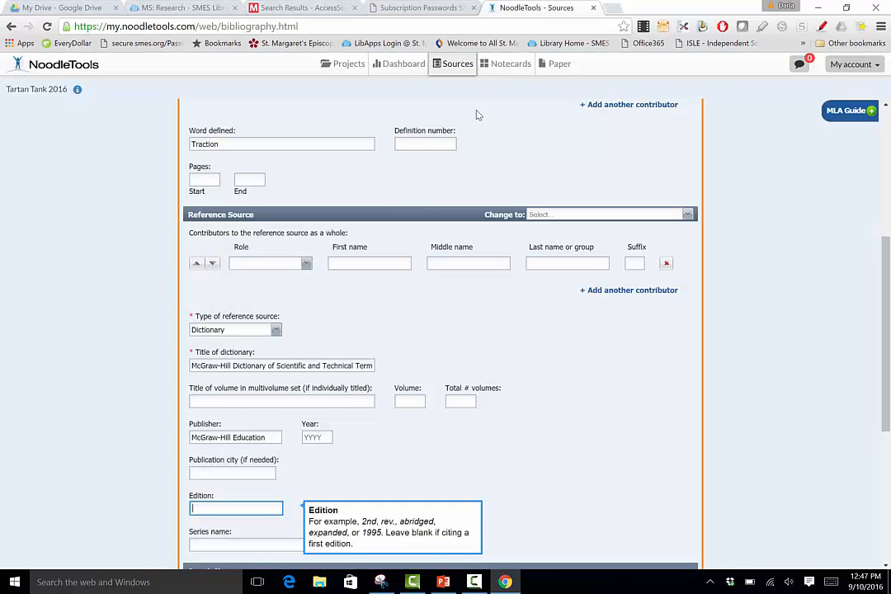
scroll(352, 420, down, 1)
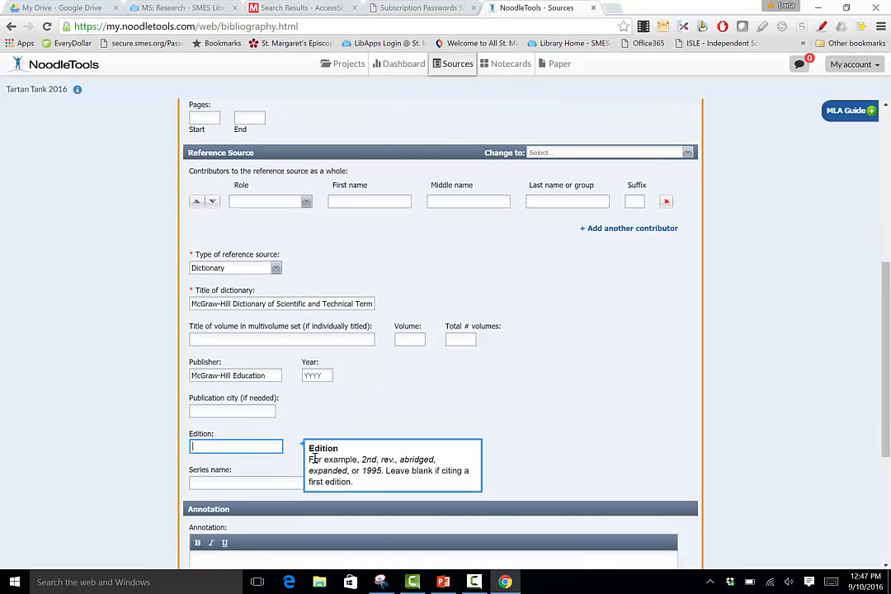
click(260, 449)
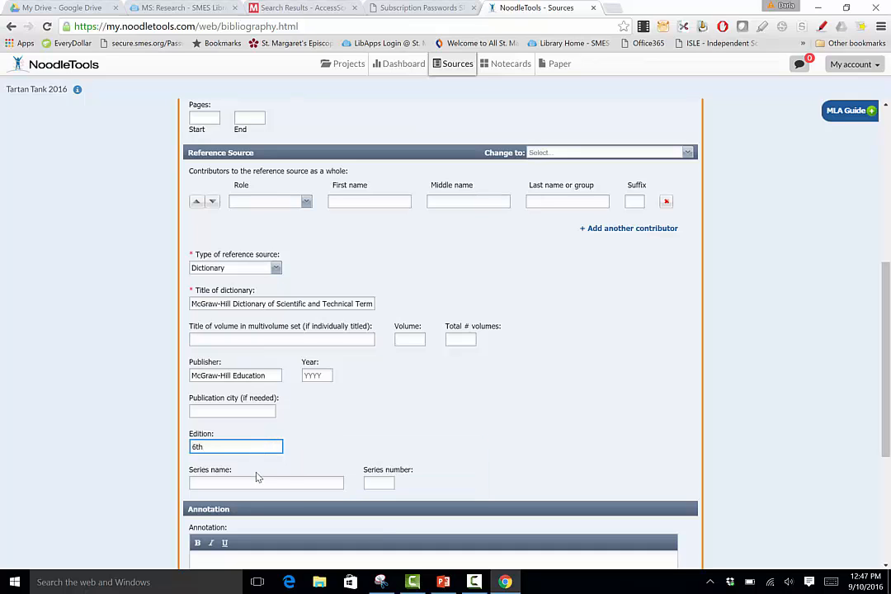
Leave the series and annotation fields empty and submit the completed citation.
click(258, 481)
scroll(398, 425, down, 2)
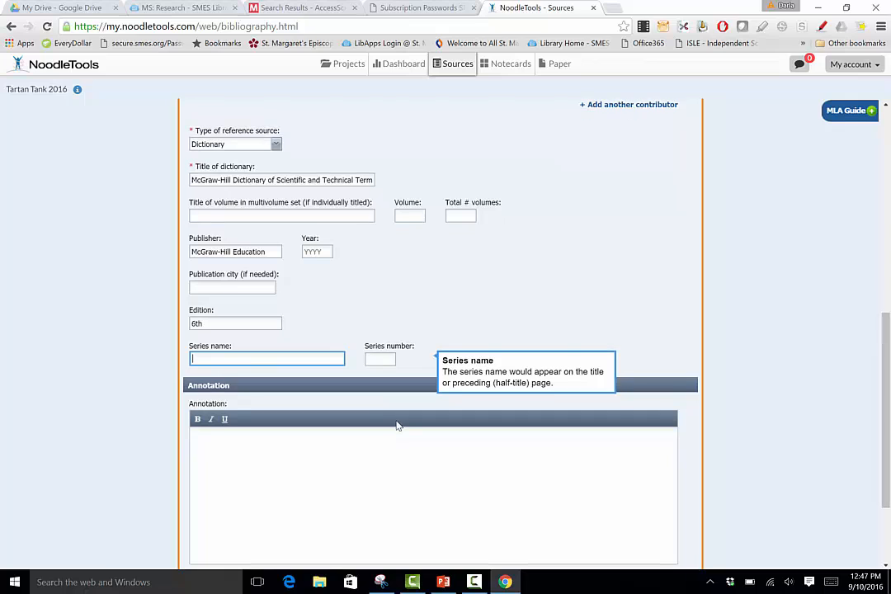
click(352, 318)
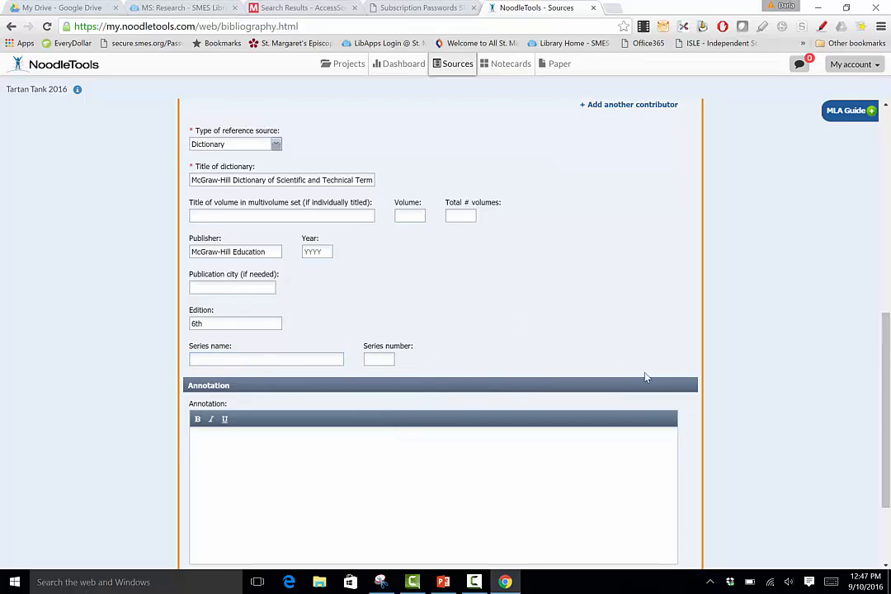
scroll(646, 378, down, 2)
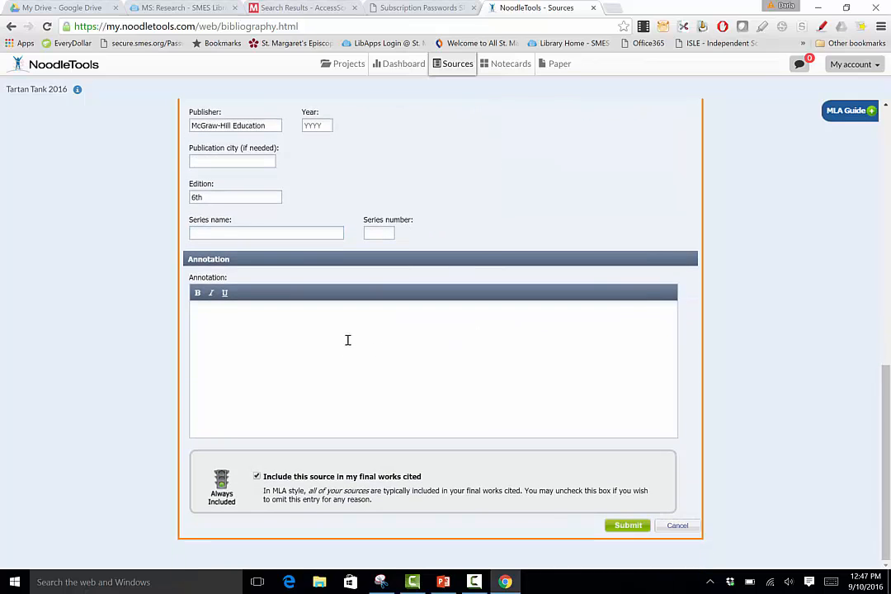
click(628, 528)
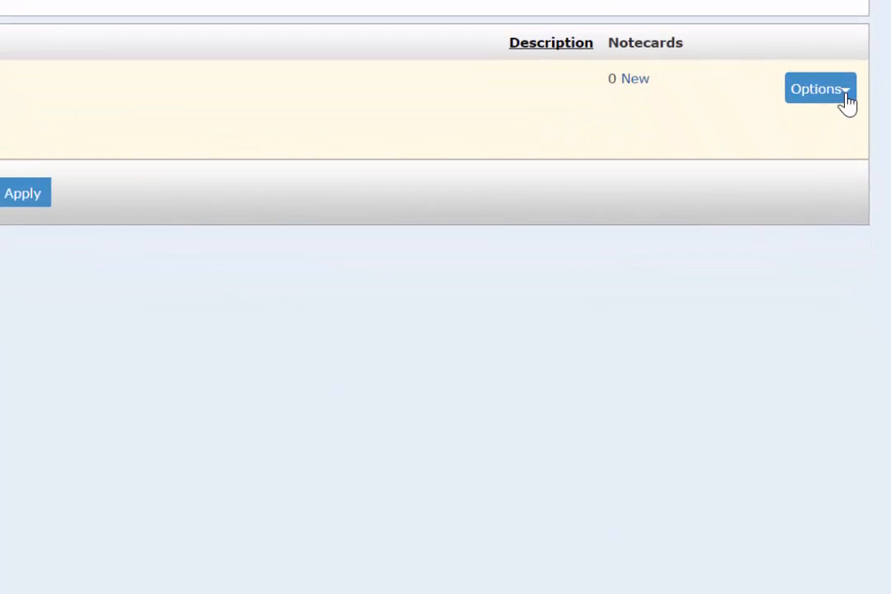
Open the existing traction citation for editing and change its database name to the suggested AccessScience.
click(866, 273)
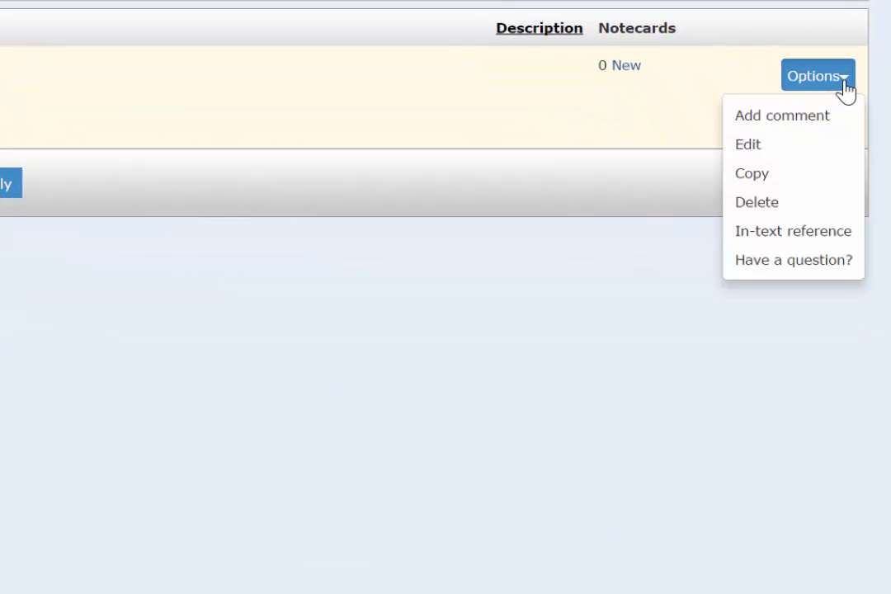
click(781, 157)
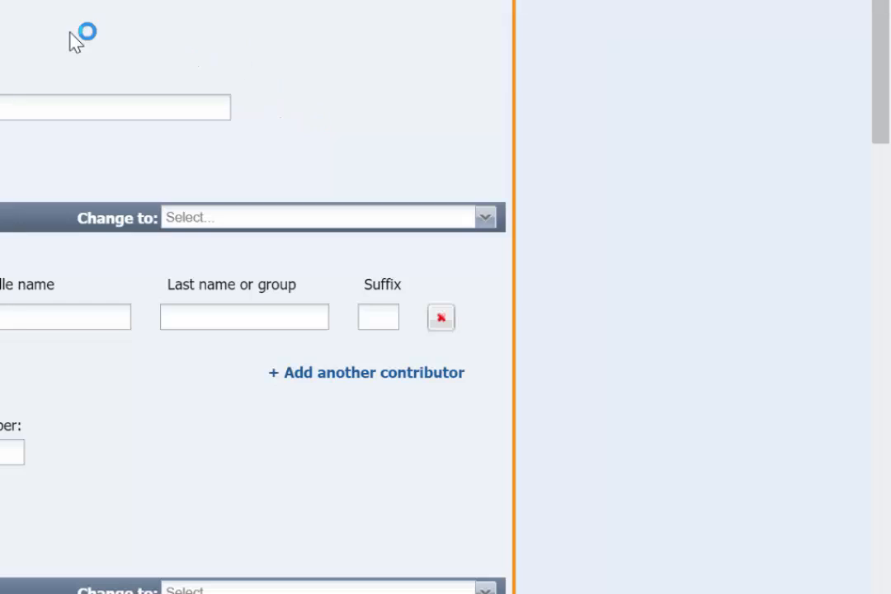
click(60, 211)
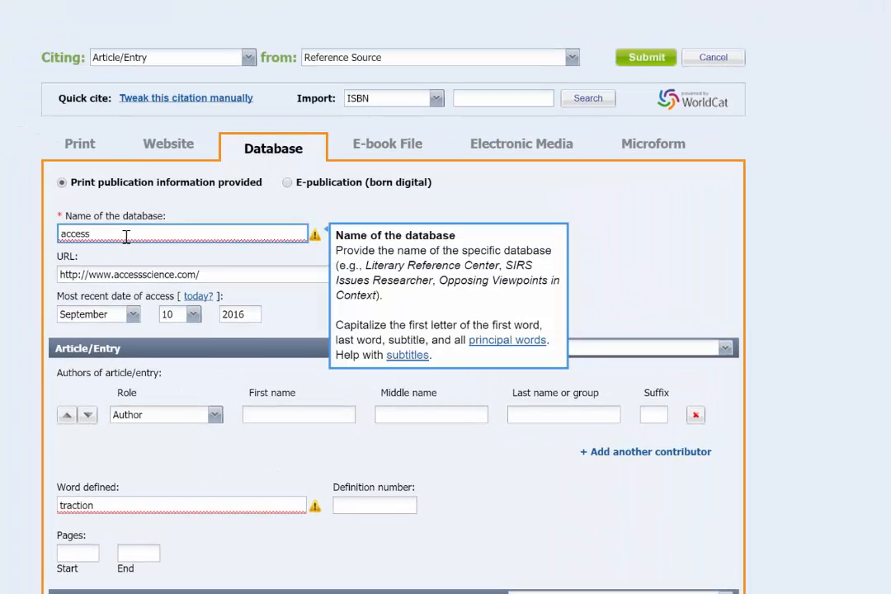
drag(127, 237, 37, 235)
text(acc)
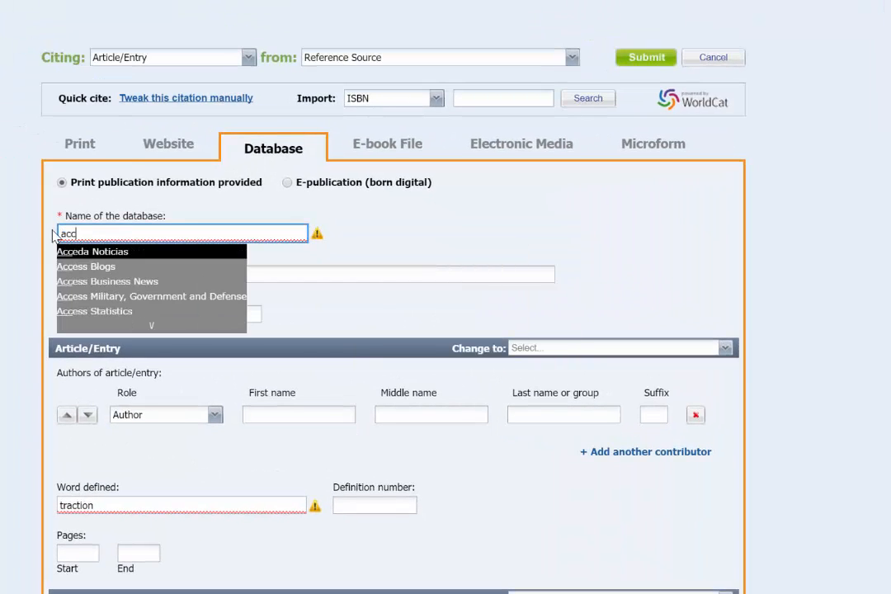
text(esssc)
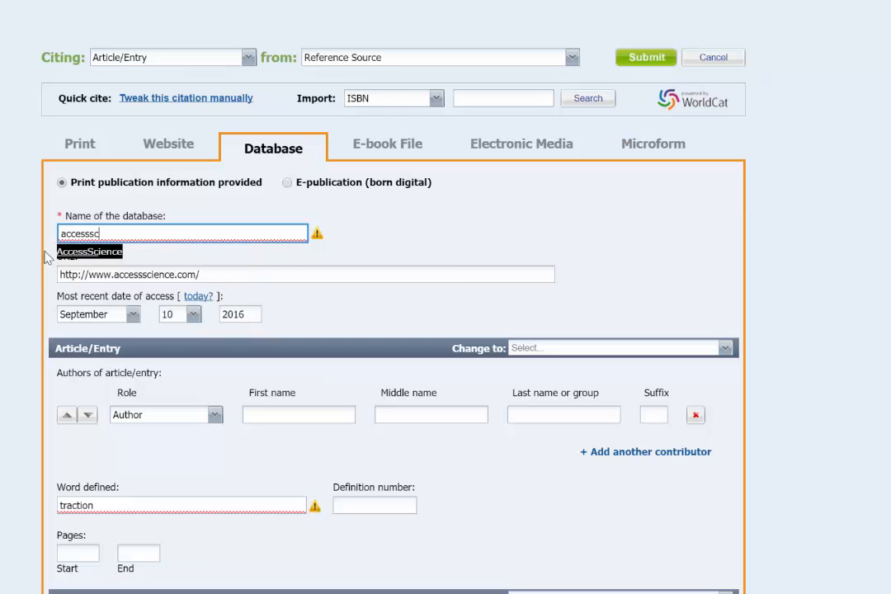
click(90, 251)
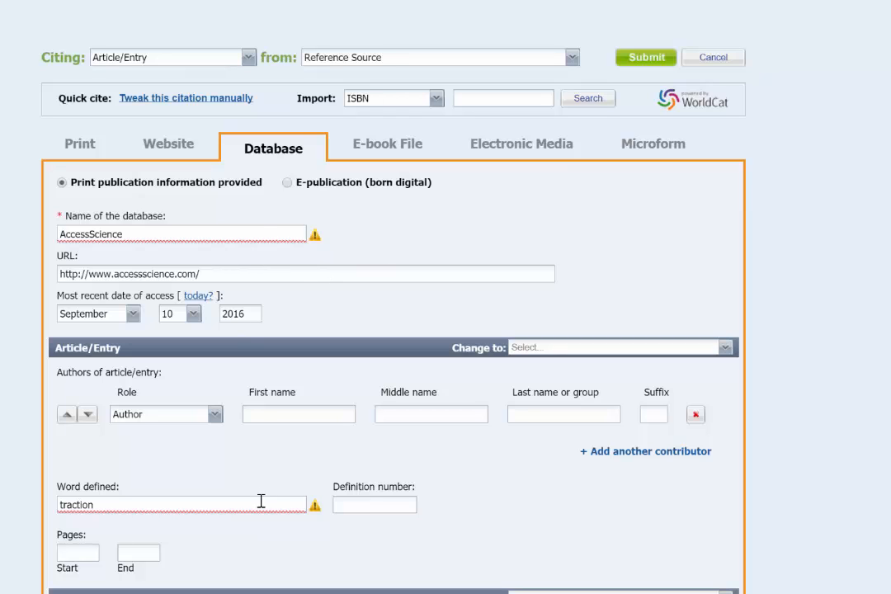
Capitalize the word defined as Traction and submit the corrected citation.
mouse_move(315, 512)
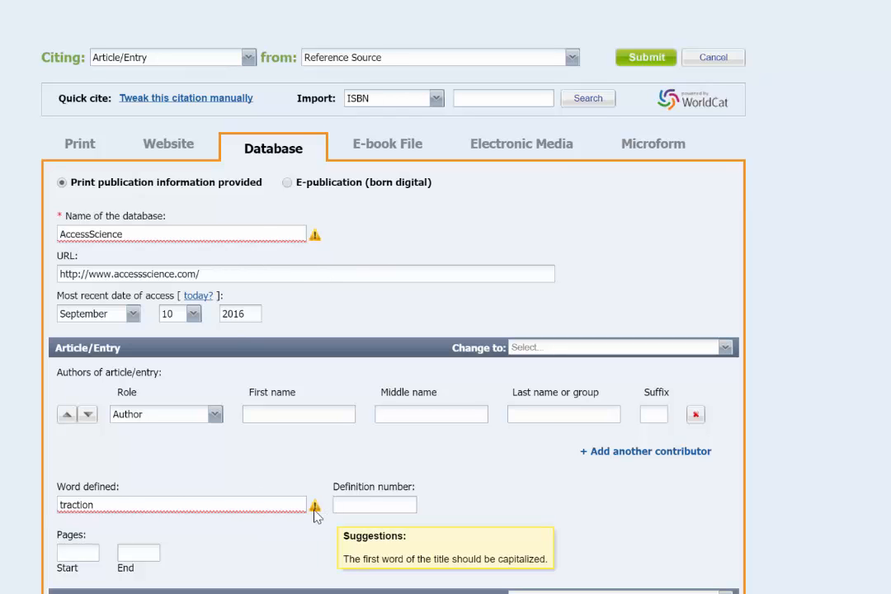
click(61, 505)
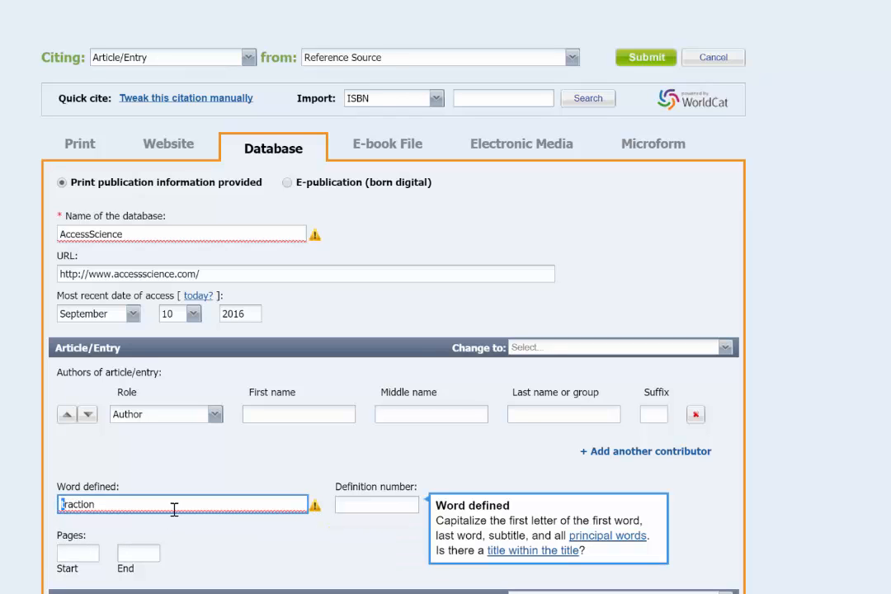
text(T)
key(Delete)
click(369, 458)
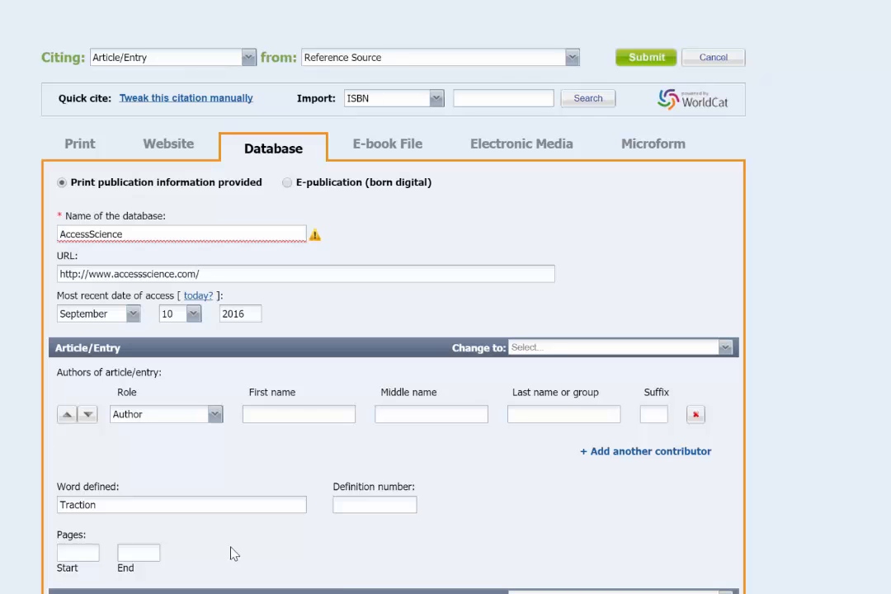
scroll(417, 531, down, 10)
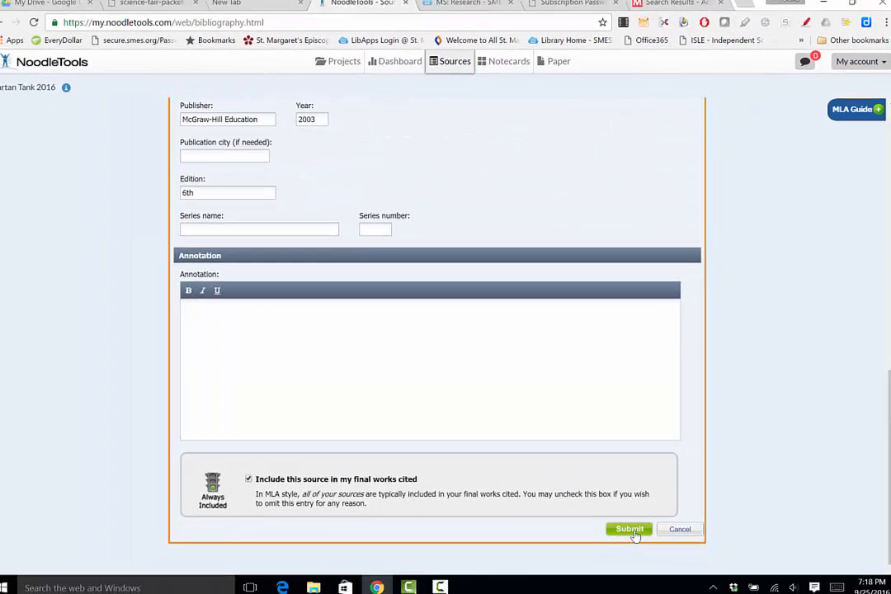
click(632, 531)
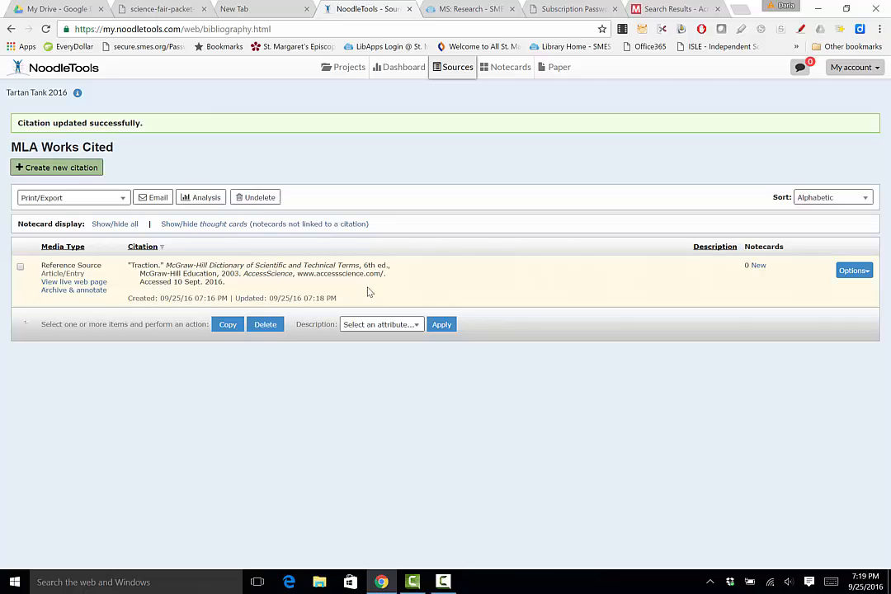
Start a new citation in the MLA Works Cited list.
click(61, 174)
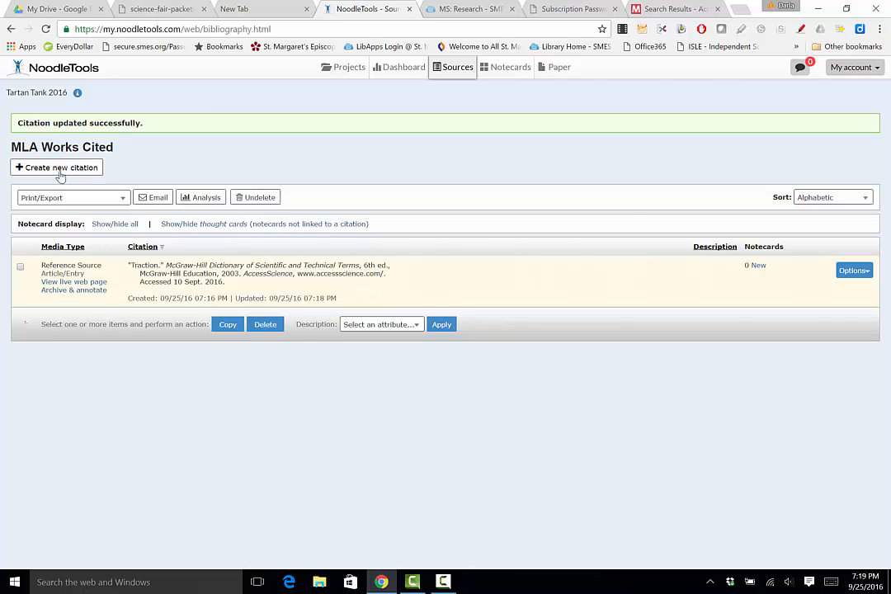